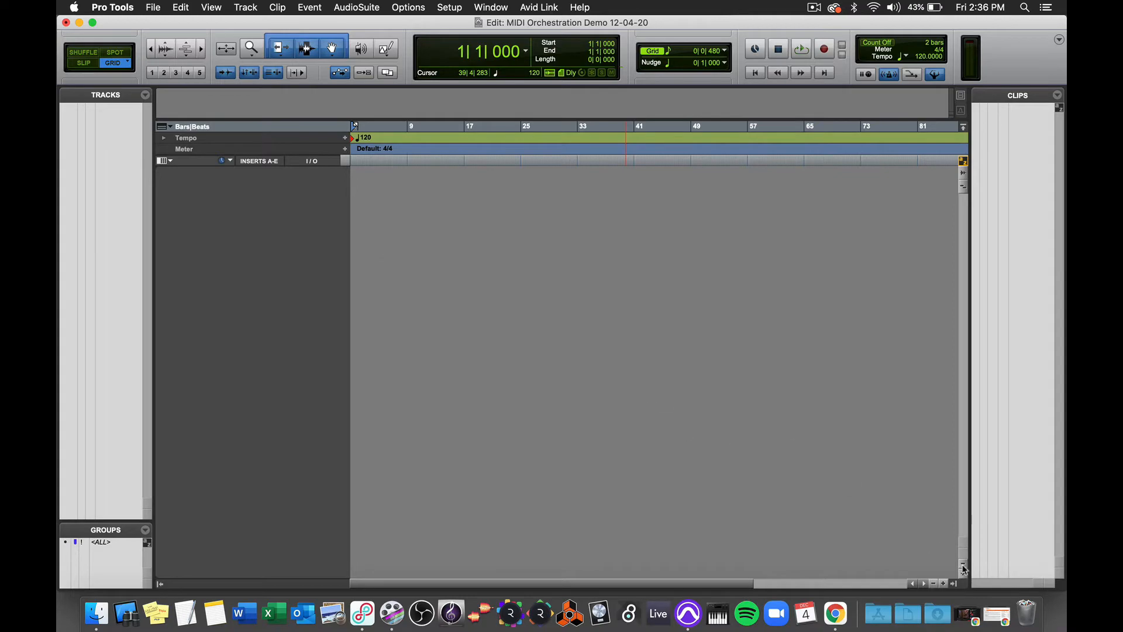
# Switch to Chrome, return to the Google results for "midi files" and open the MIDIWORLD.COM result
pyautogui.click(995, 616)
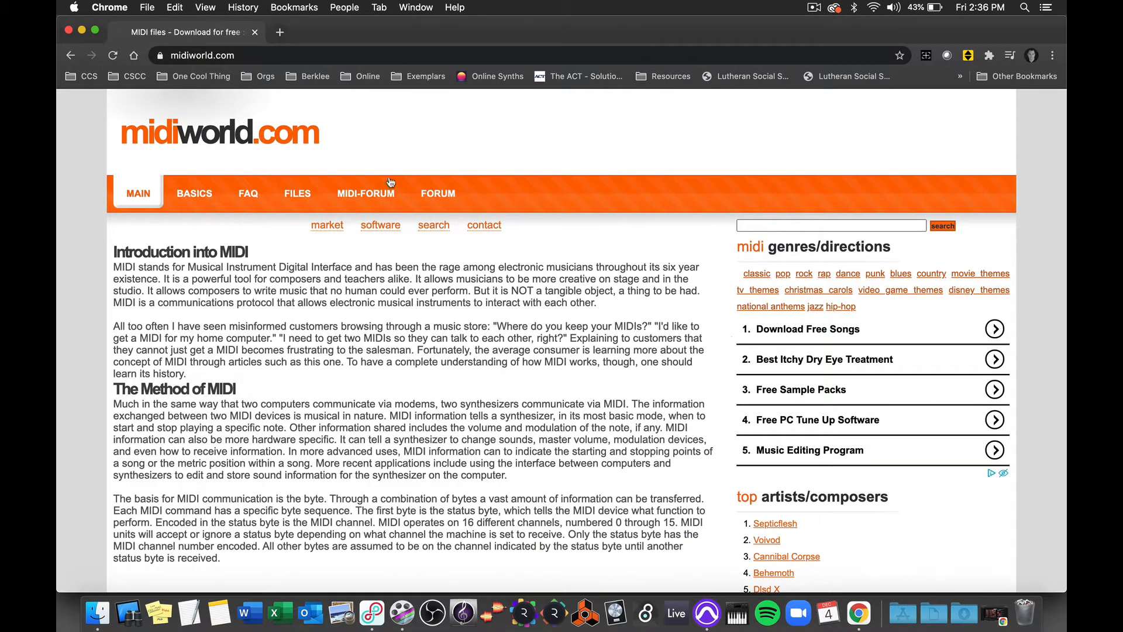
pyautogui.click(69, 55)
pyautogui.click(71, 55)
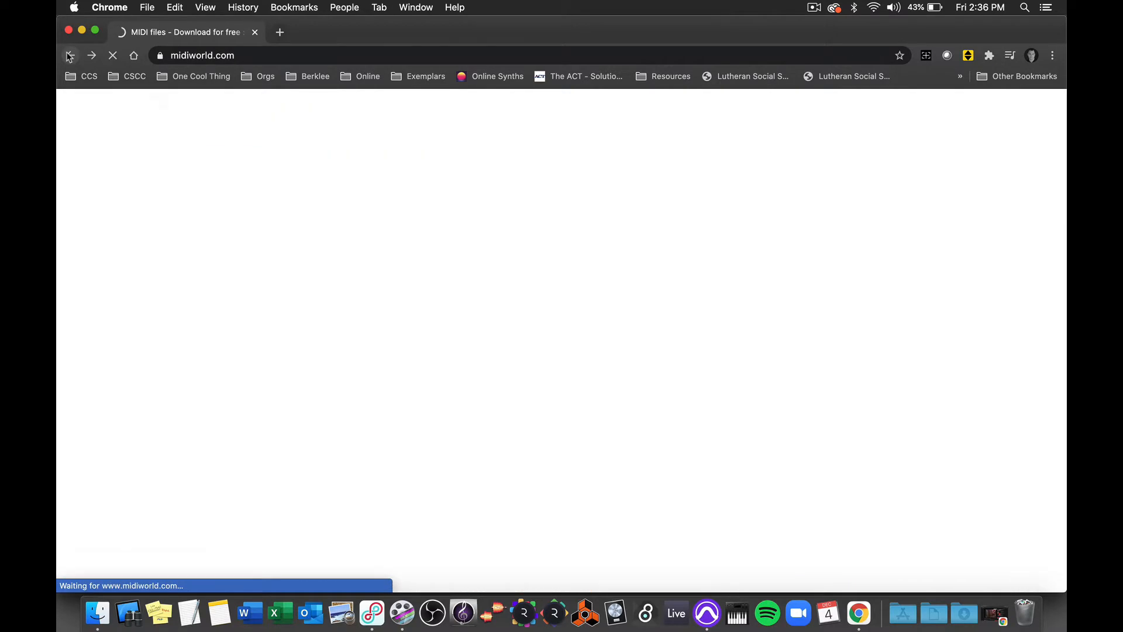
pyautogui.click(71, 56)
pyautogui.scroll(6, 176, 175)
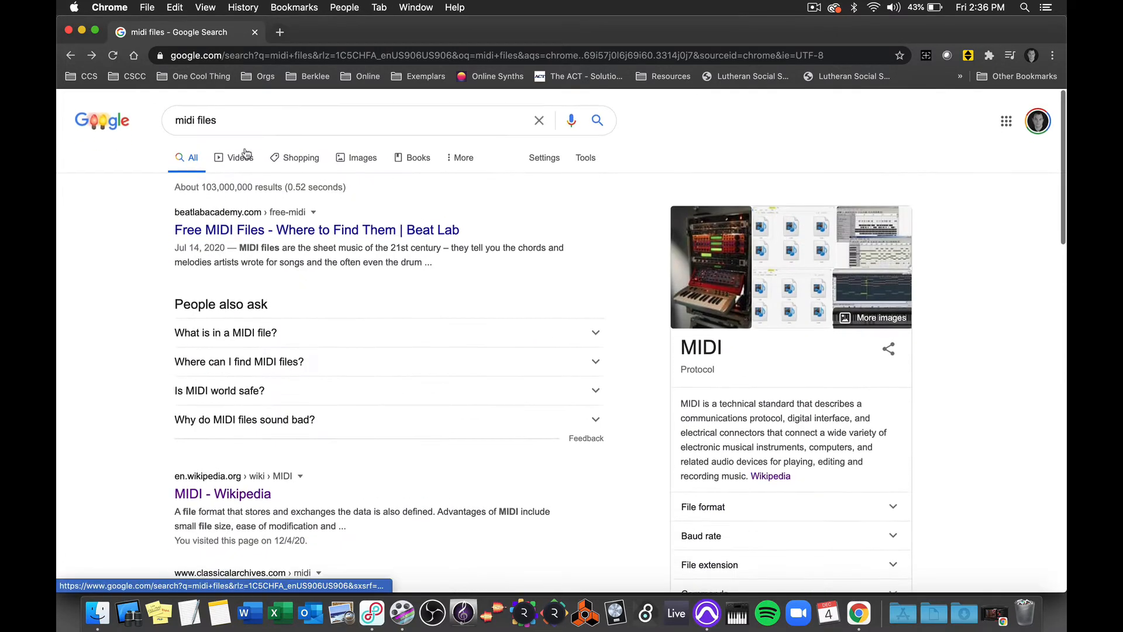
pyautogui.scroll(-6, 261, 268)
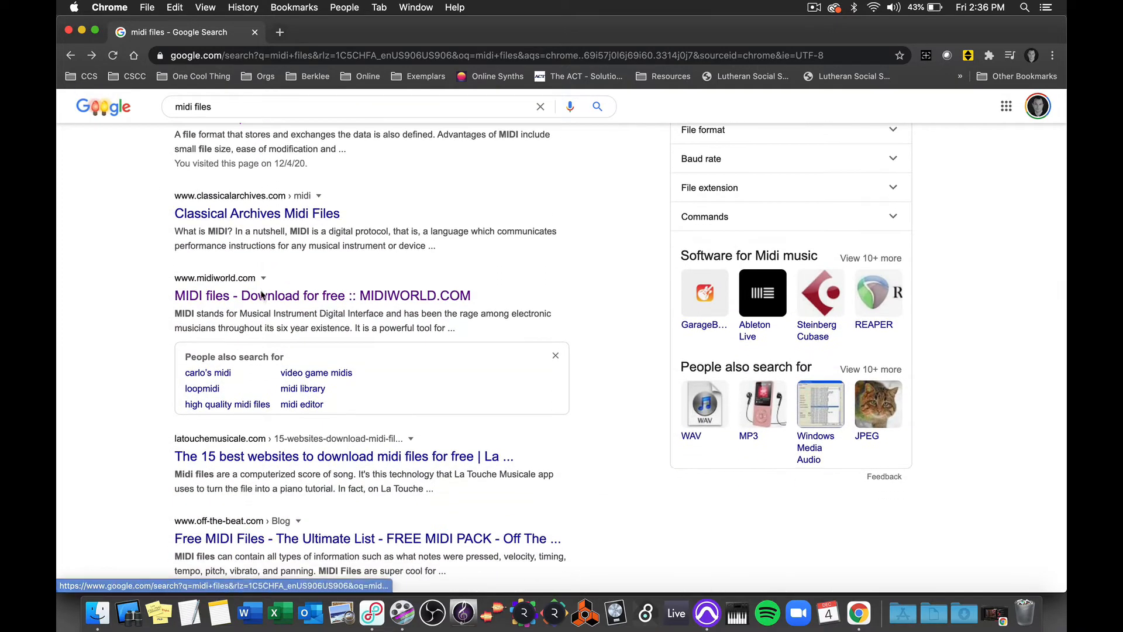
pyautogui.click(261, 294)
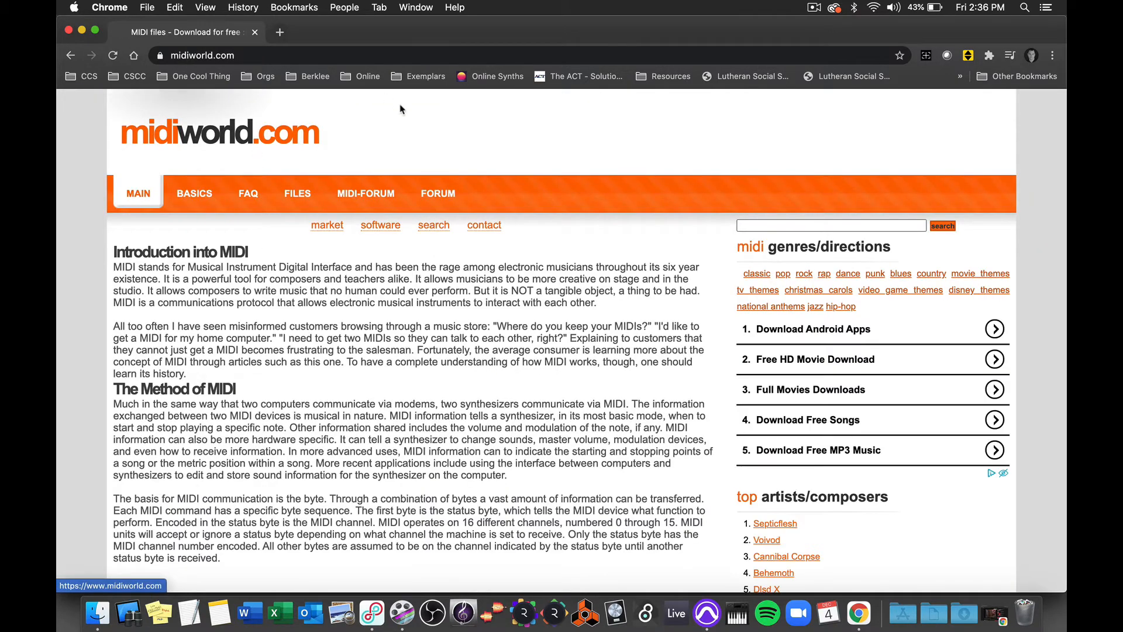
# Open the Files page of midiworld.com and browse the list of MIDI songs as far as Billie Jean
pyautogui.scroll(-3, 432, 245)
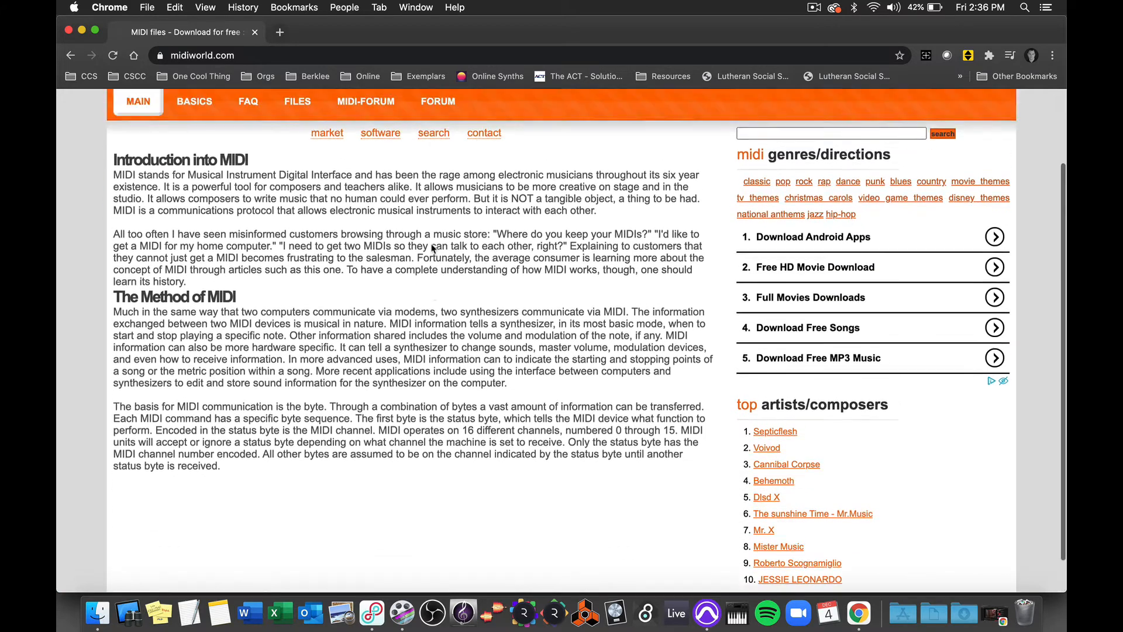
pyautogui.scroll(3, 410, 240)
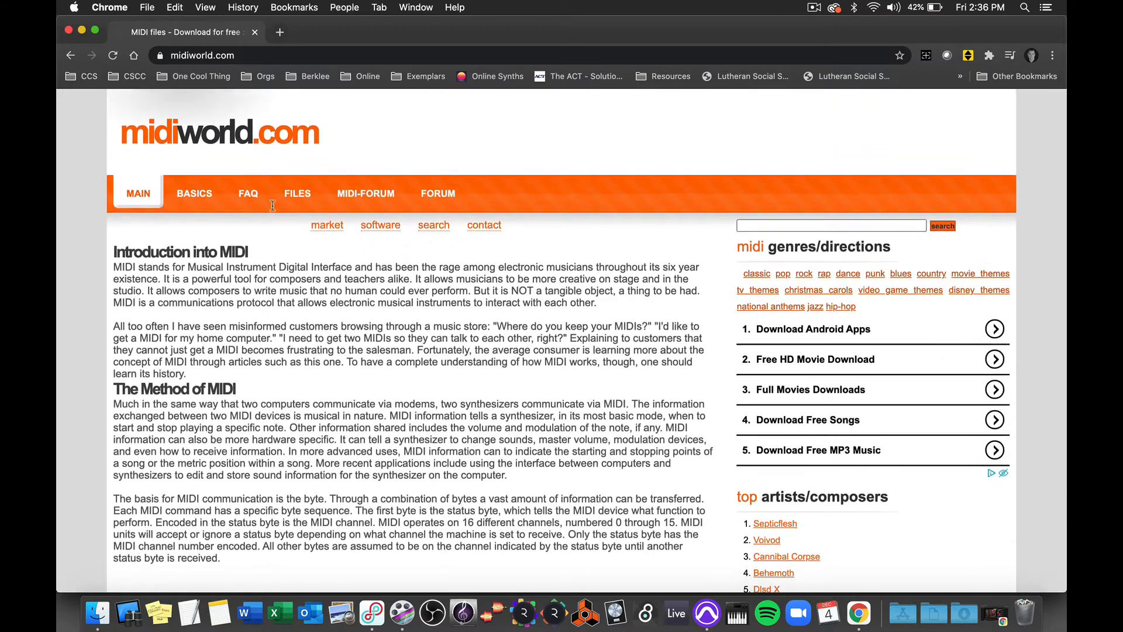
pyautogui.click(302, 195)
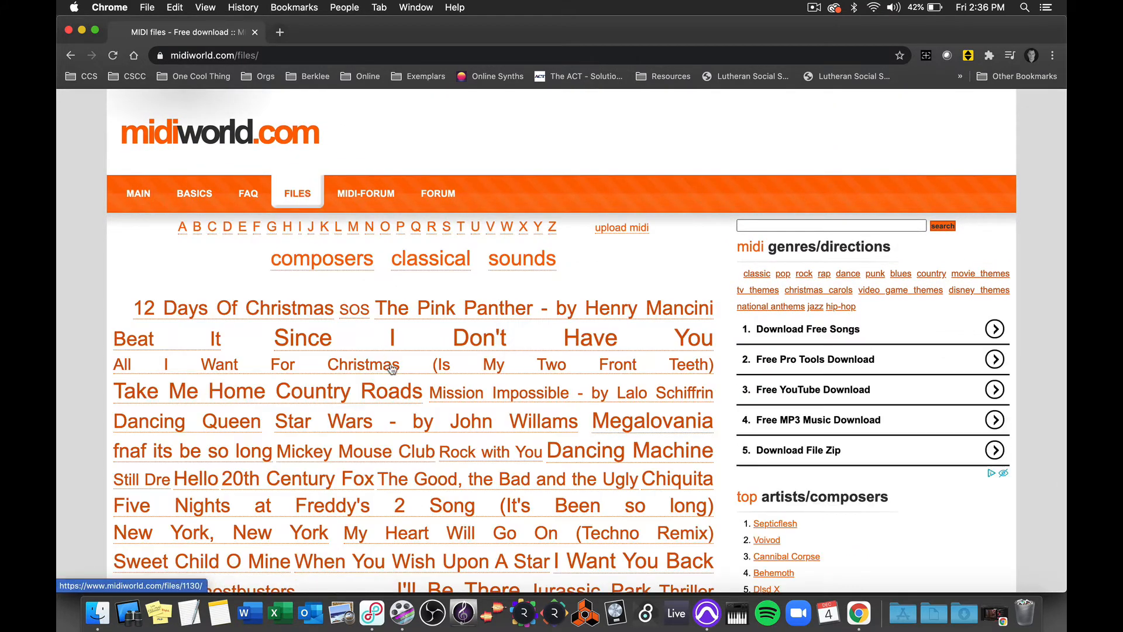
pyautogui.scroll(-2, 390, 365)
pyautogui.scroll(-2, 391, 368)
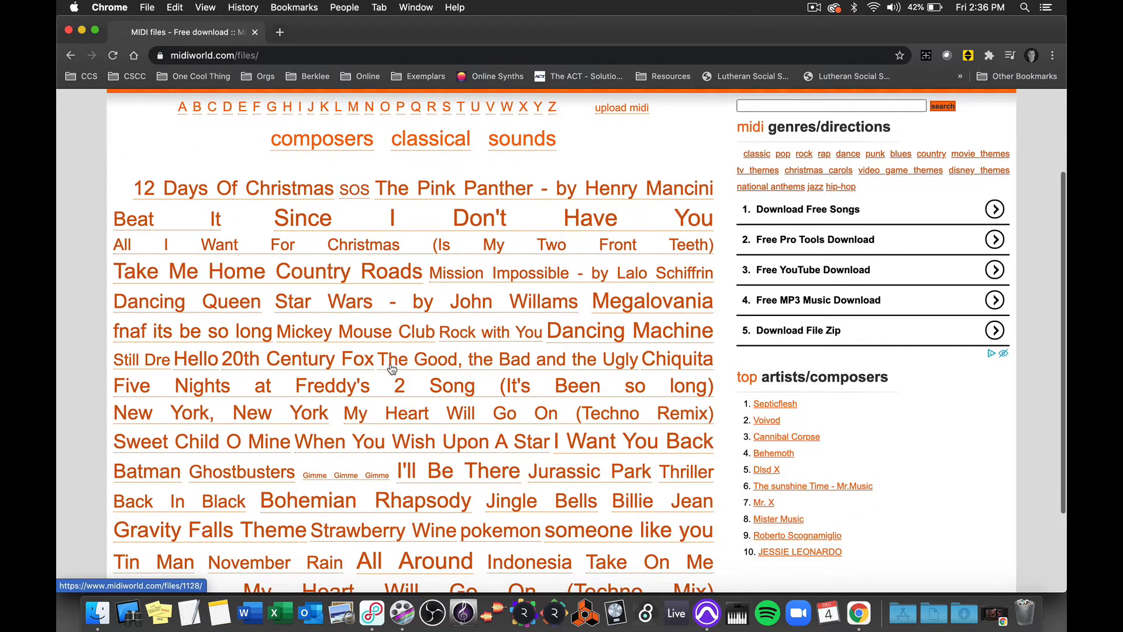
pyautogui.scroll(-3, 391, 368)
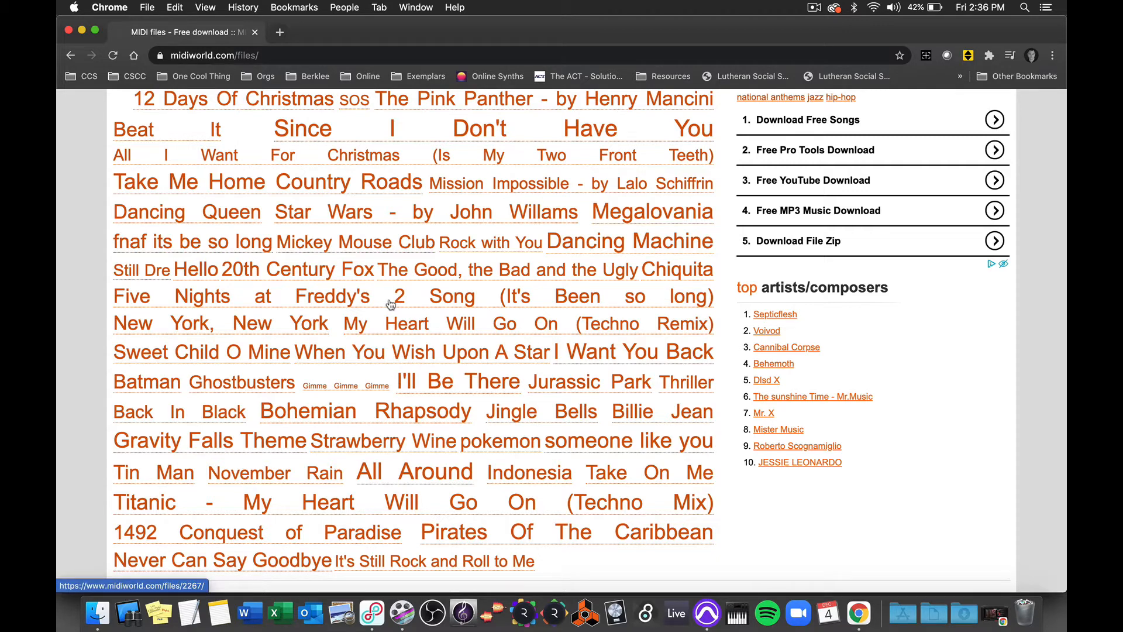
pyautogui.scroll(-1, 391, 303)
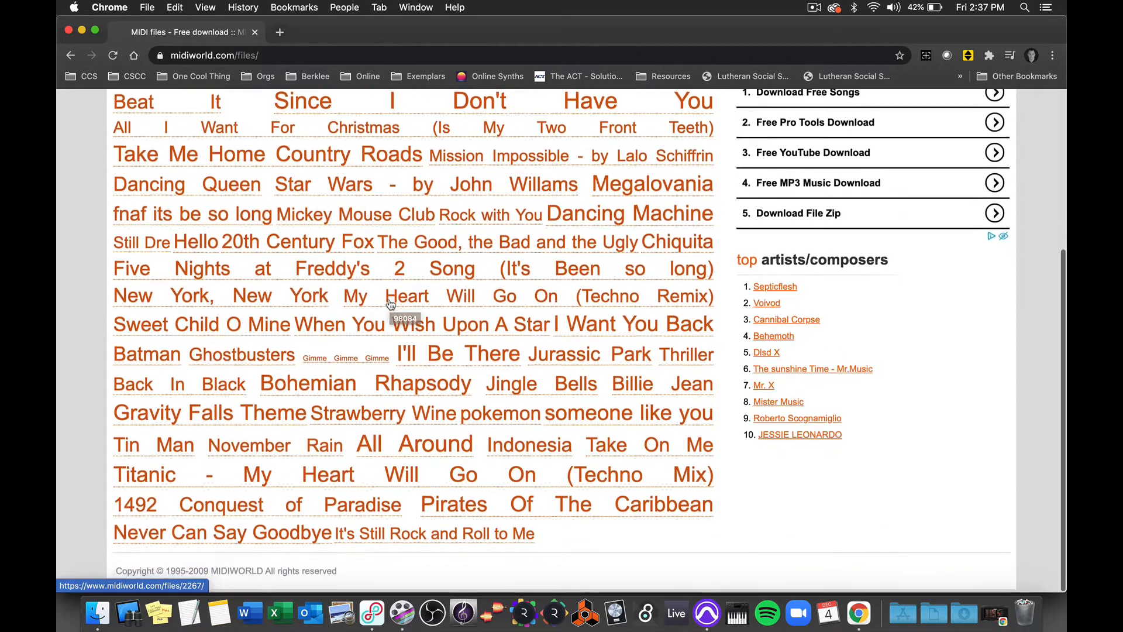
pyautogui.scroll(3, 391, 302)
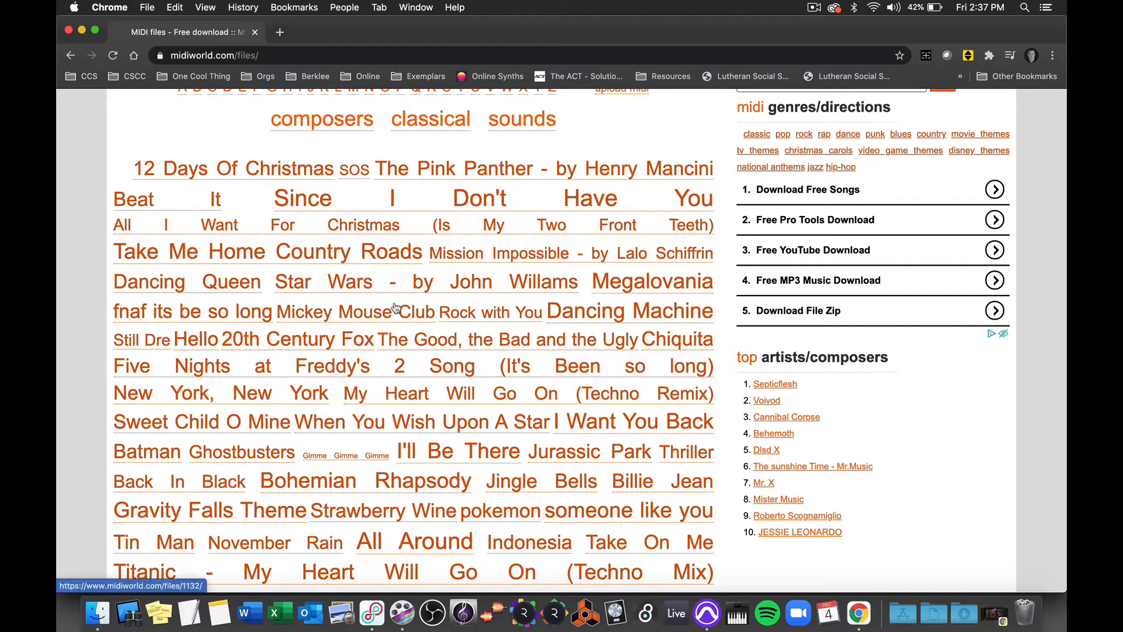
pyautogui.scroll(-2, 393, 305)
pyautogui.scroll(-3, 395, 307)
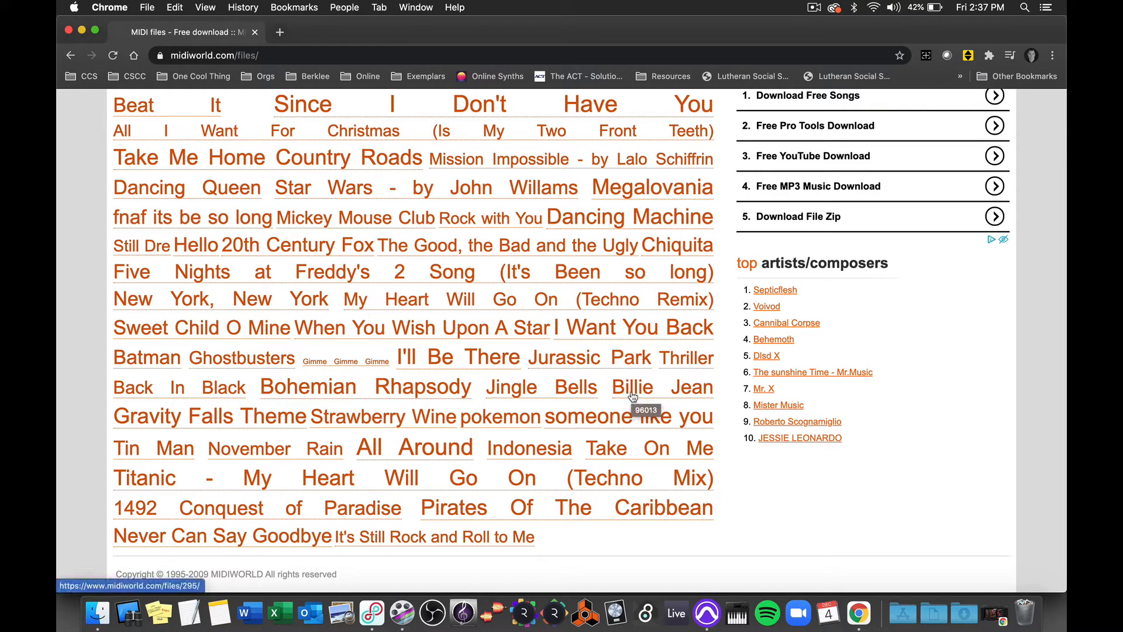
# Minimize the browser and narrow the Pro Tools Edit window to expose the Billie Jean MIDI file on the desktop
pyautogui.click(82, 30)
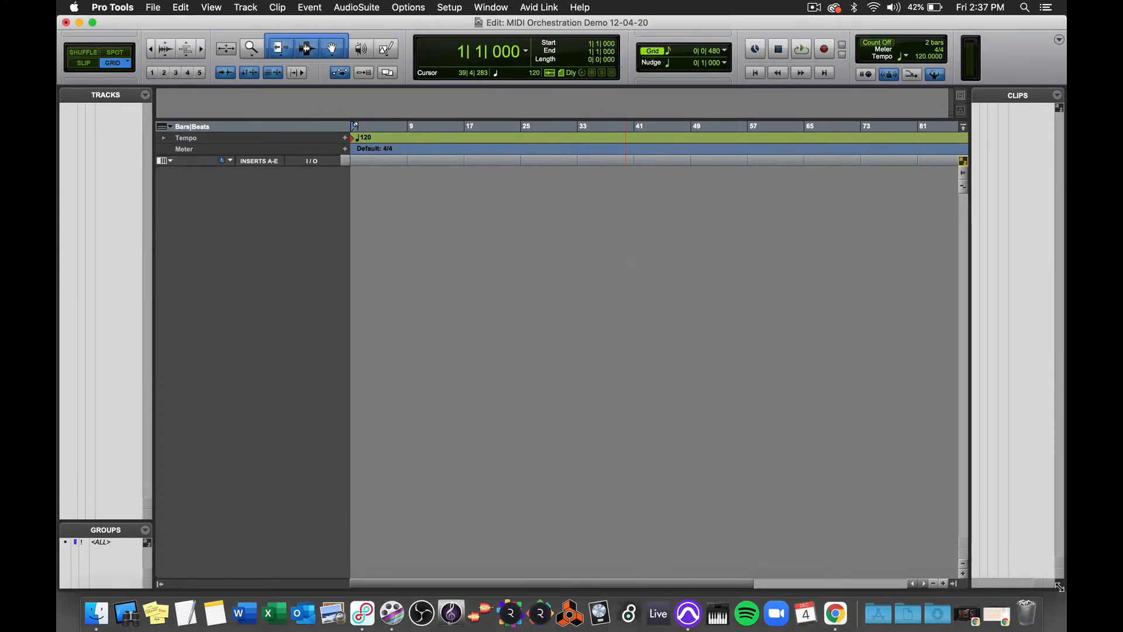
pyautogui.moveTo(1056, 580); pyautogui.dragTo(962, 585)
pyautogui.moveTo(1029, 279)
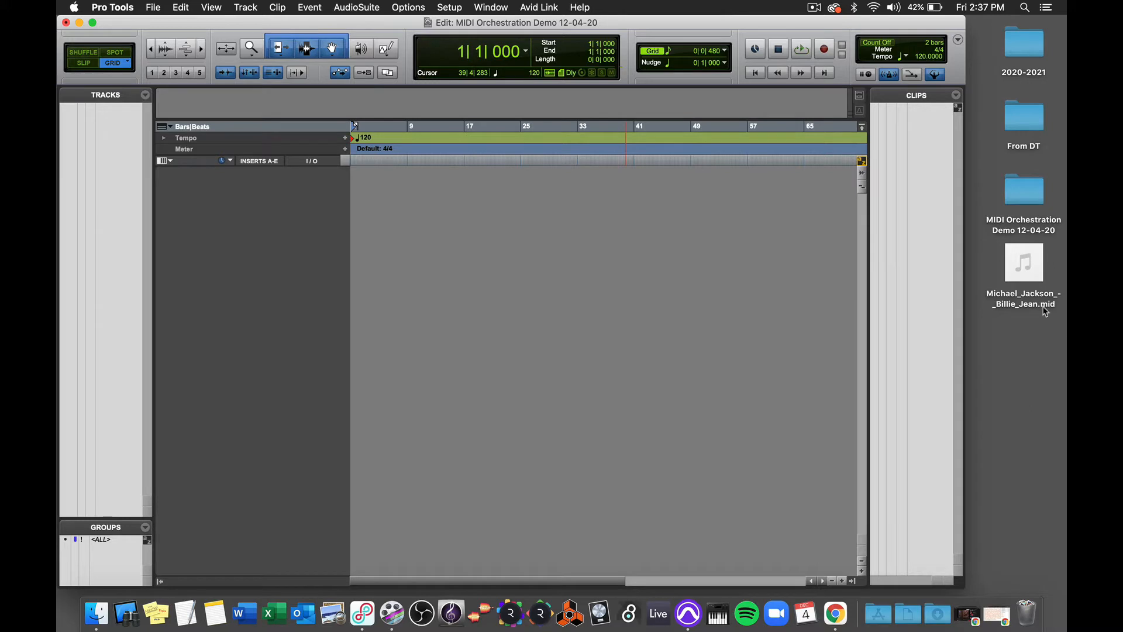
# Import Michael_Jackson_-_Billie_Jean.mid into new instrument tracks at Session Start, including its tempo map and key signature
pyautogui.moveTo(1038, 253)
pyautogui.moveTo(1036, 253); pyautogui.dragTo(359, 250)
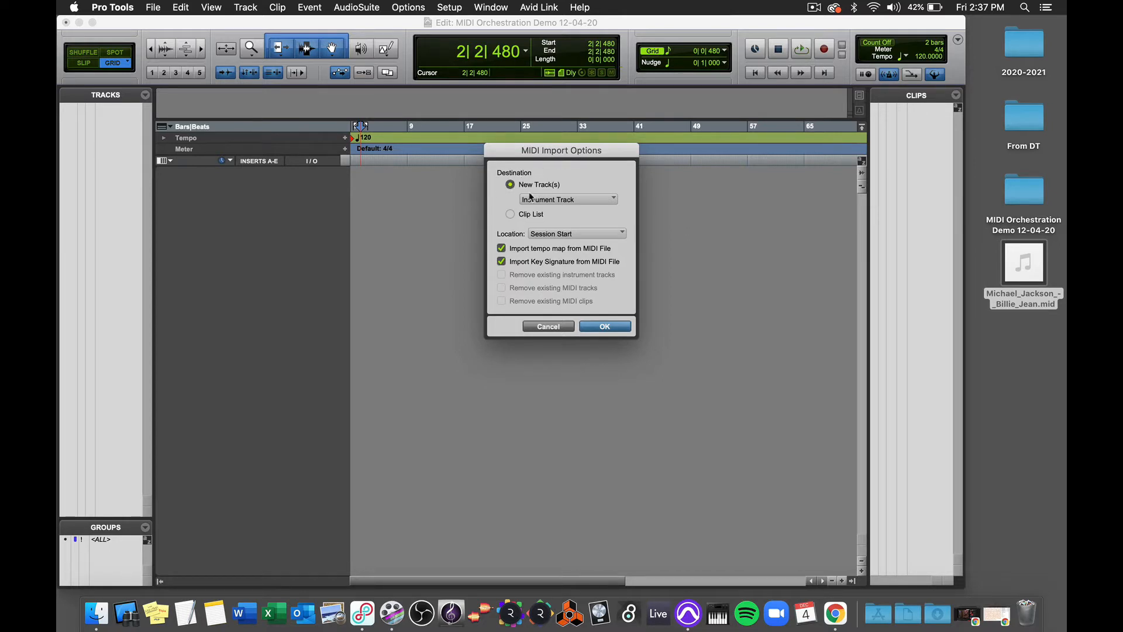
pyautogui.click(602, 198)
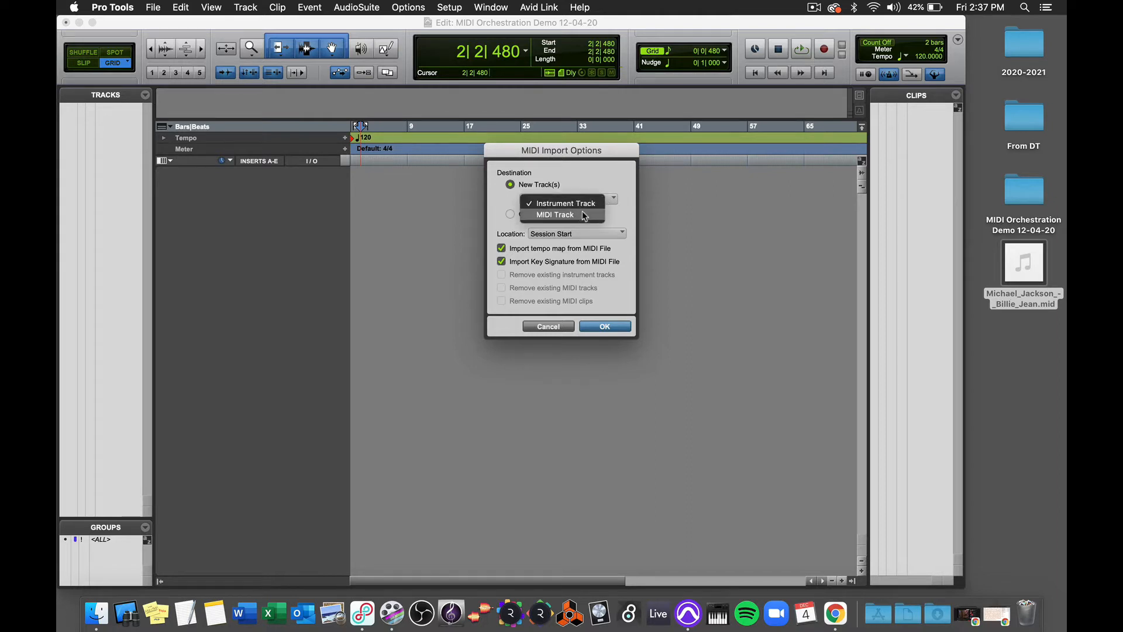
pyautogui.click(580, 205)
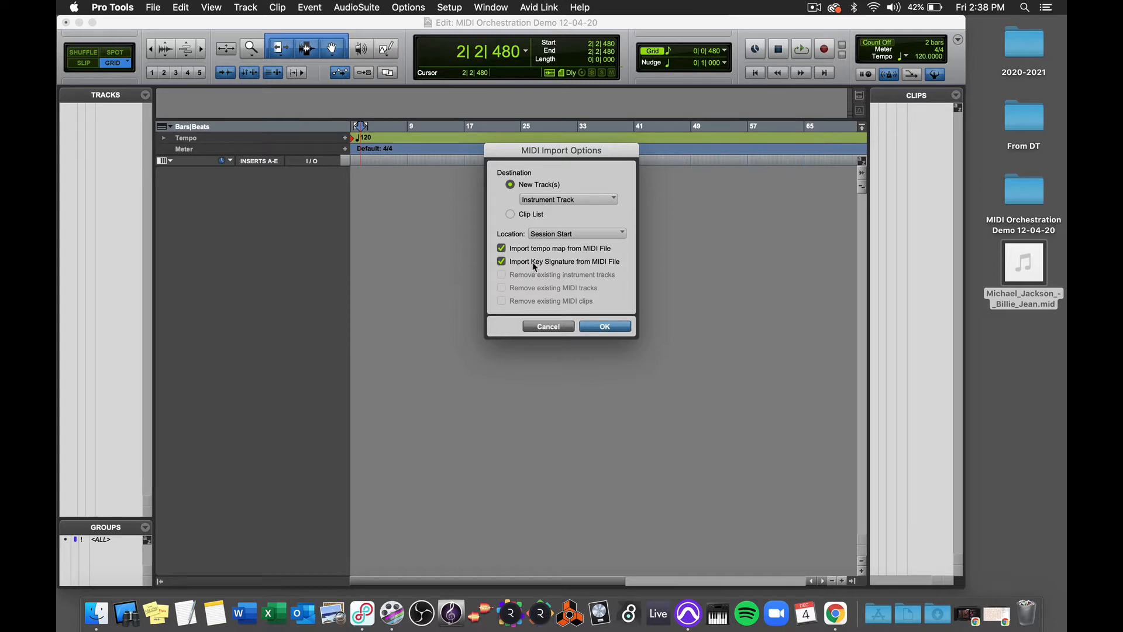
pyautogui.click(616, 329)
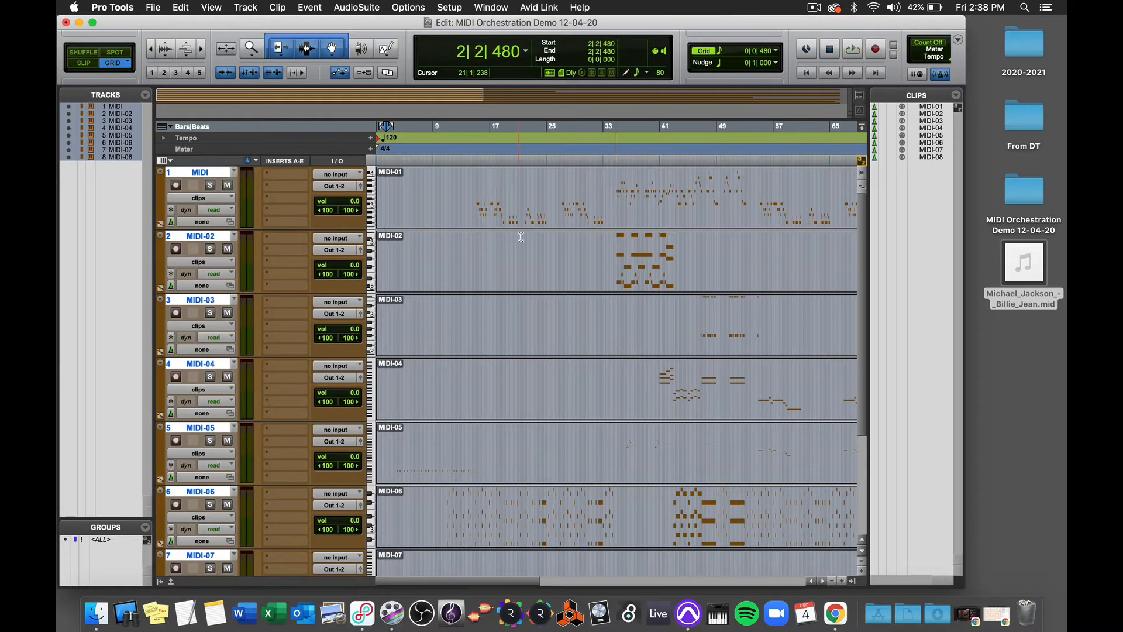
# Look over the imported MIDI tracks and widen the Edit window back to the full screen width
pyautogui.scroll(-4, 568, 365)
pyautogui.scroll(4, 568, 364)
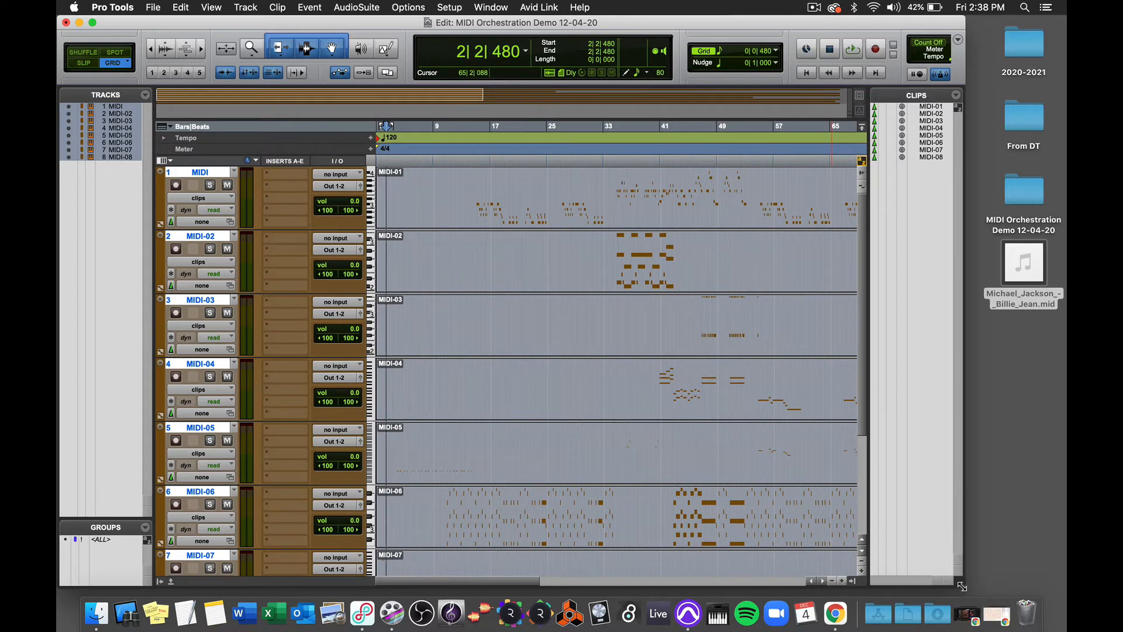
pyautogui.moveTo(963, 586); pyautogui.dragTo(1063, 589)
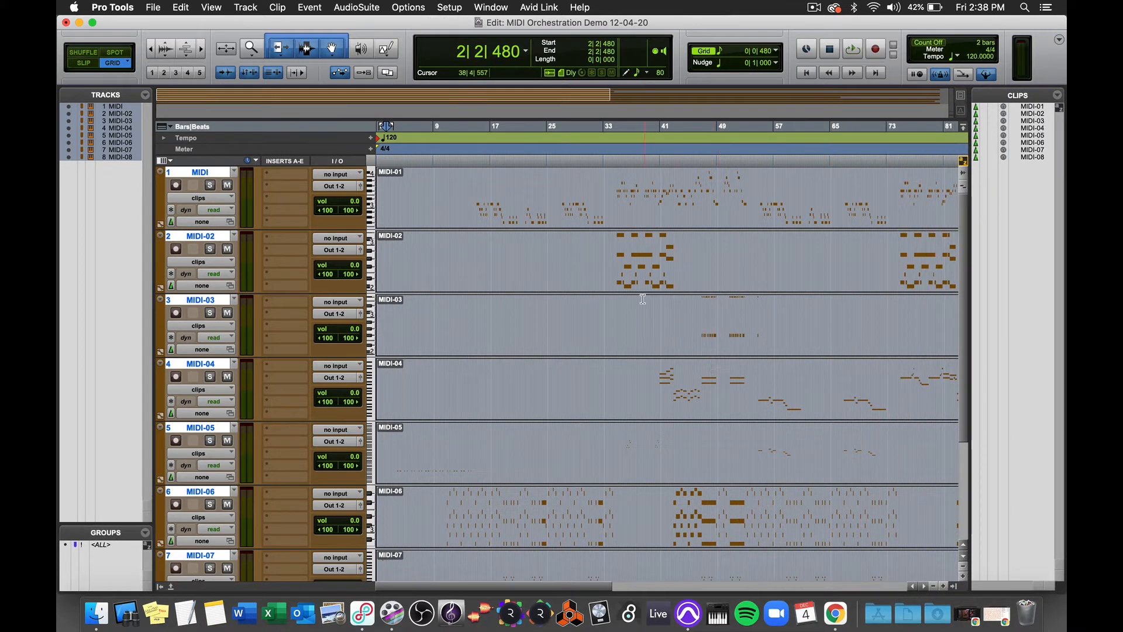
# Check whether the Inserts A-E column is shown in the Edit window and look through the tracks' insert slots
pyautogui.click(166, 161)
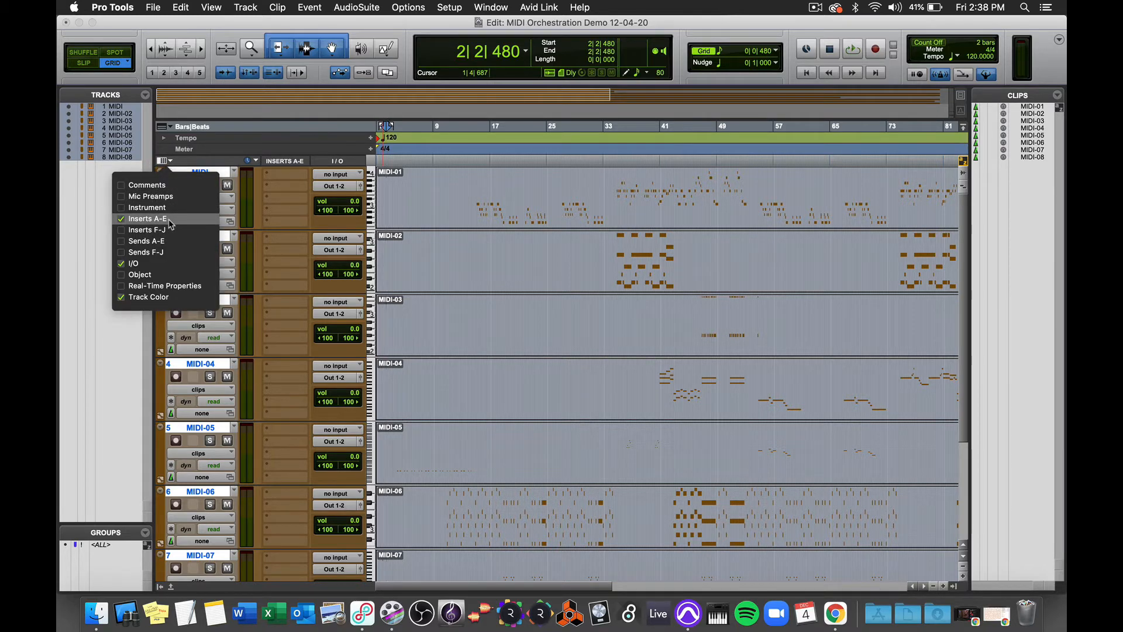
pyautogui.click(202, 165)
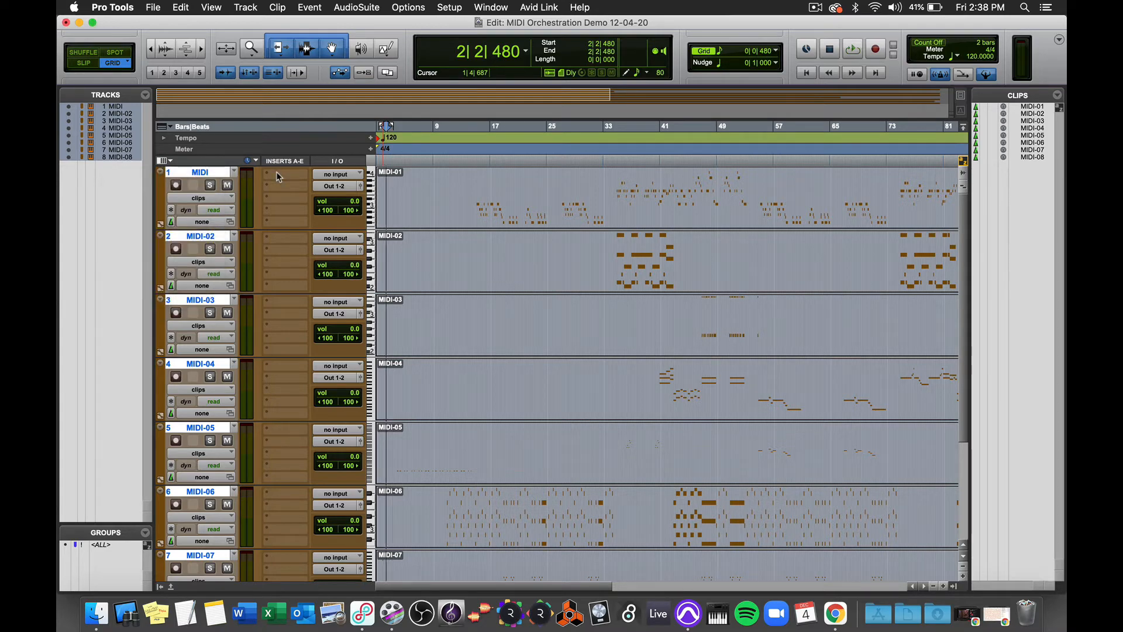
pyautogui.scroll(-4, 529, 292)
pyautogui.scroll(4, 529, 291)
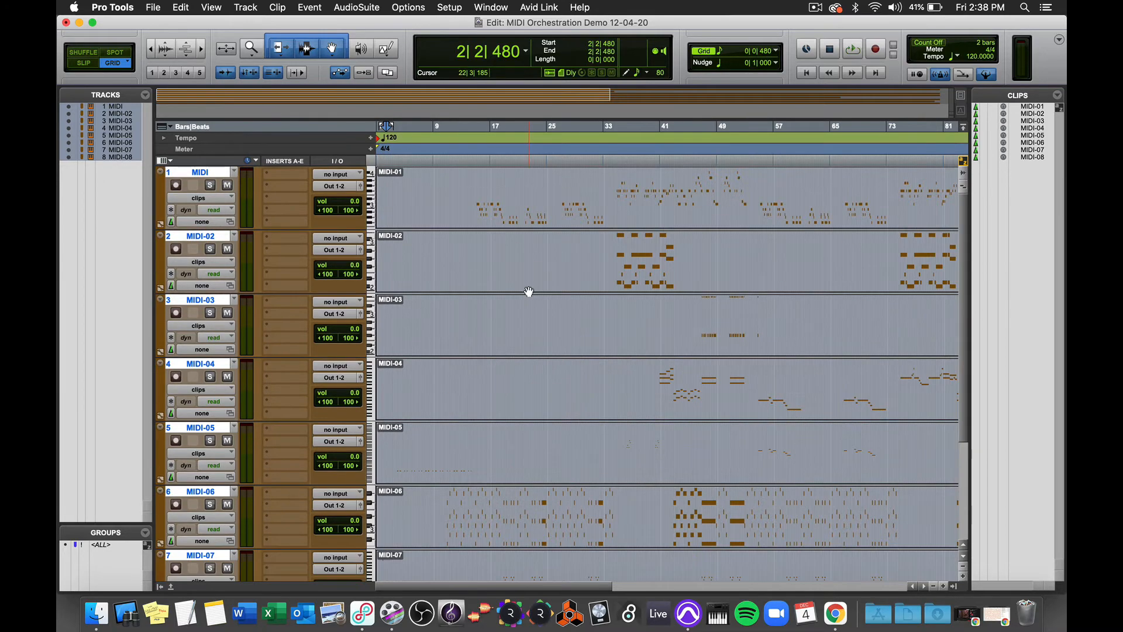
# Try the Mini Grand (stereo) instrument in the first insert slot of the MIDI track and remove it again
pyautogui.click(281, 177)
pyautogui.moveTo(338, 174)
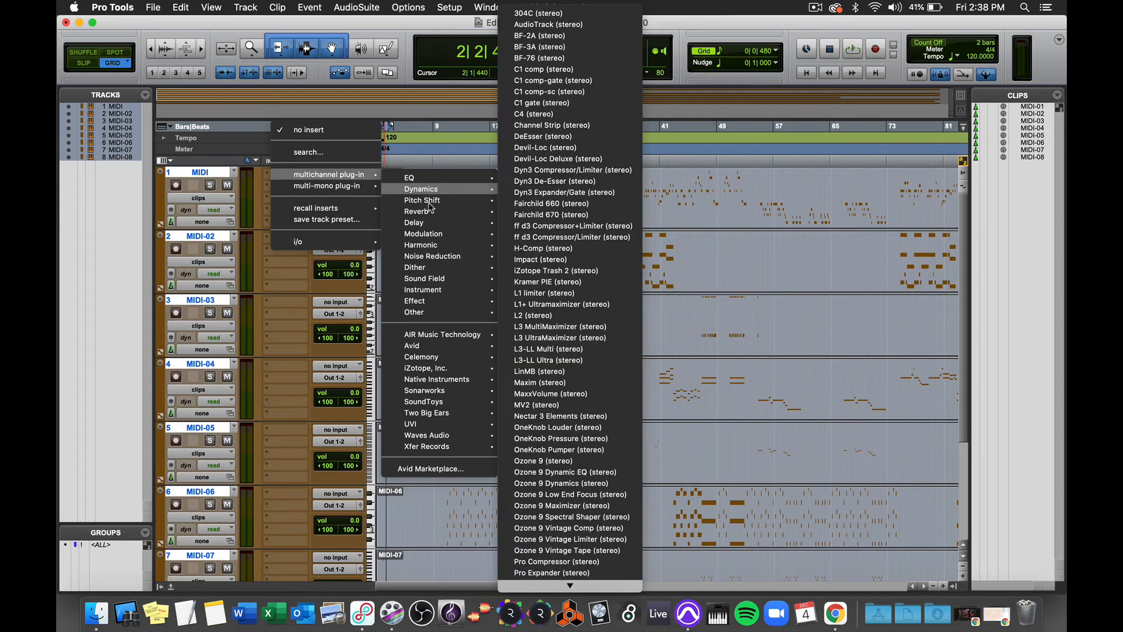
pyautogui.moveTo(448, 292)
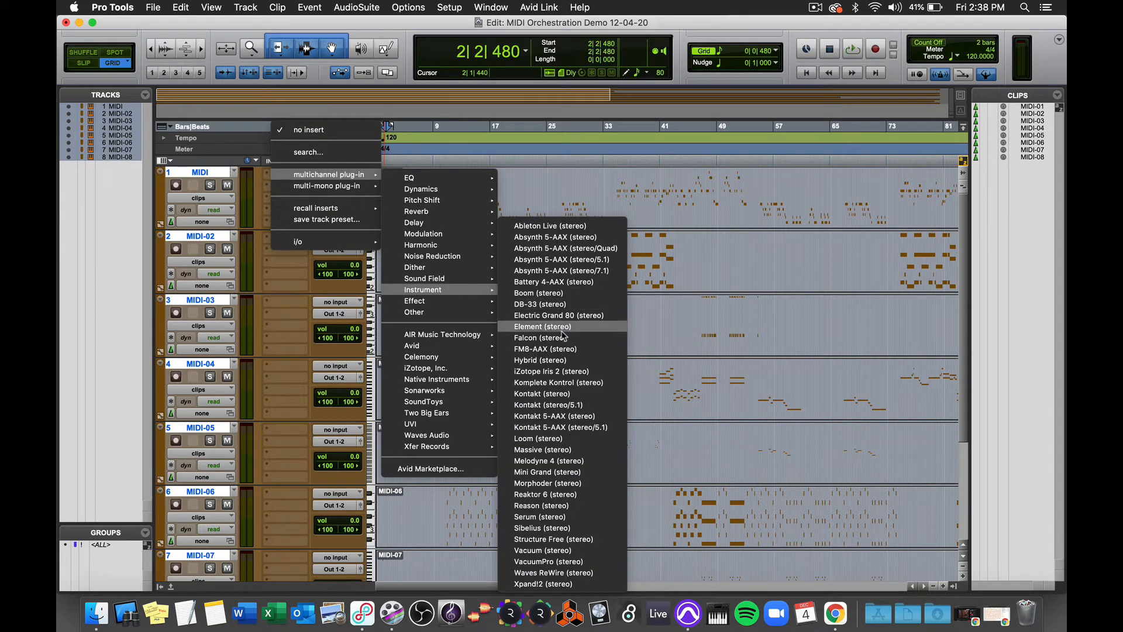
pyautogui.click(565, 472)
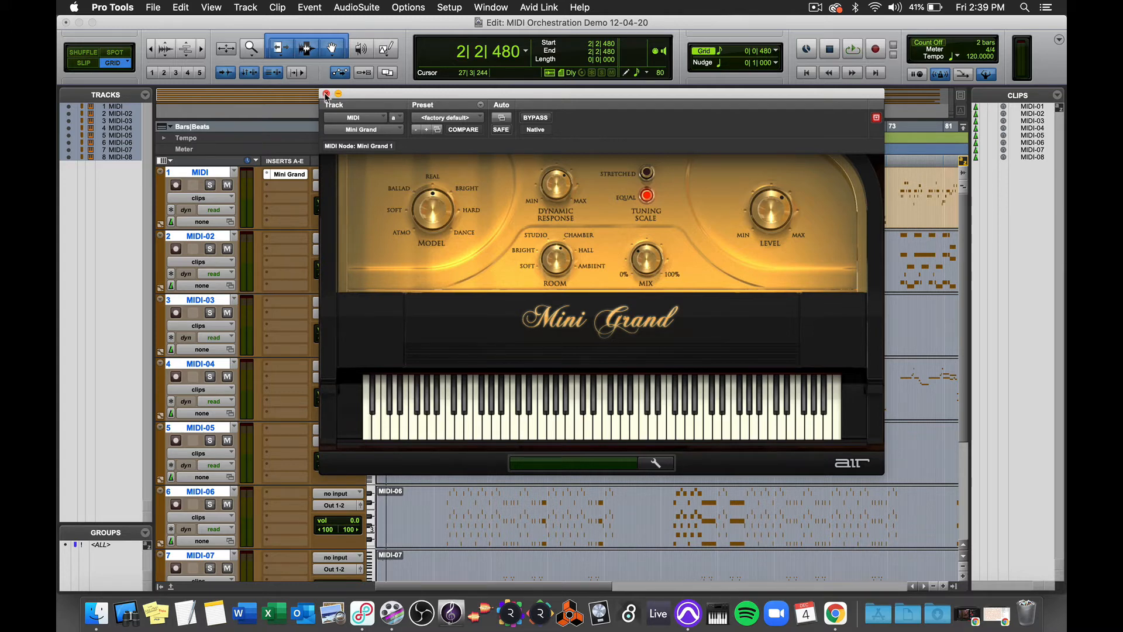
pyautogui.click(325, 94)
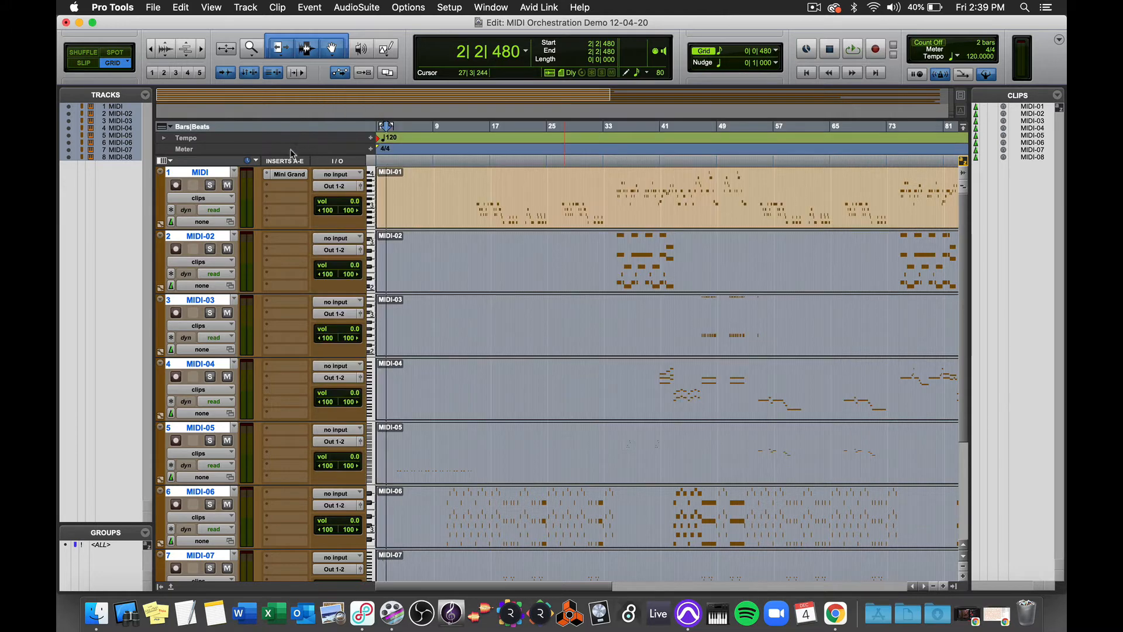
pyautogui.click(266, 175)
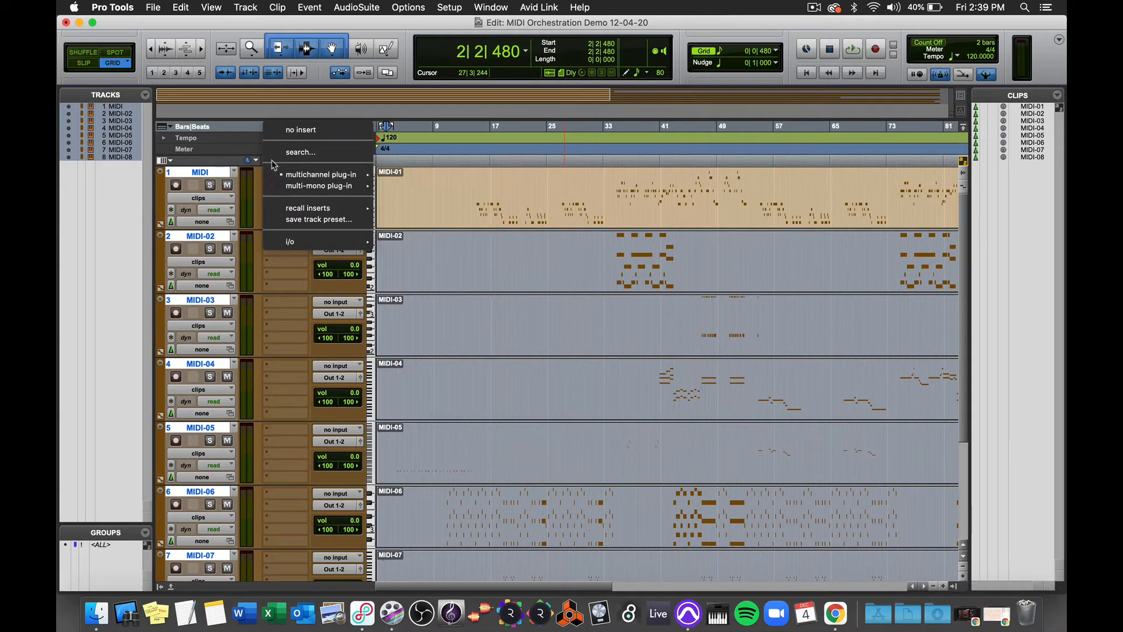
pyautogui.click(284, 130)
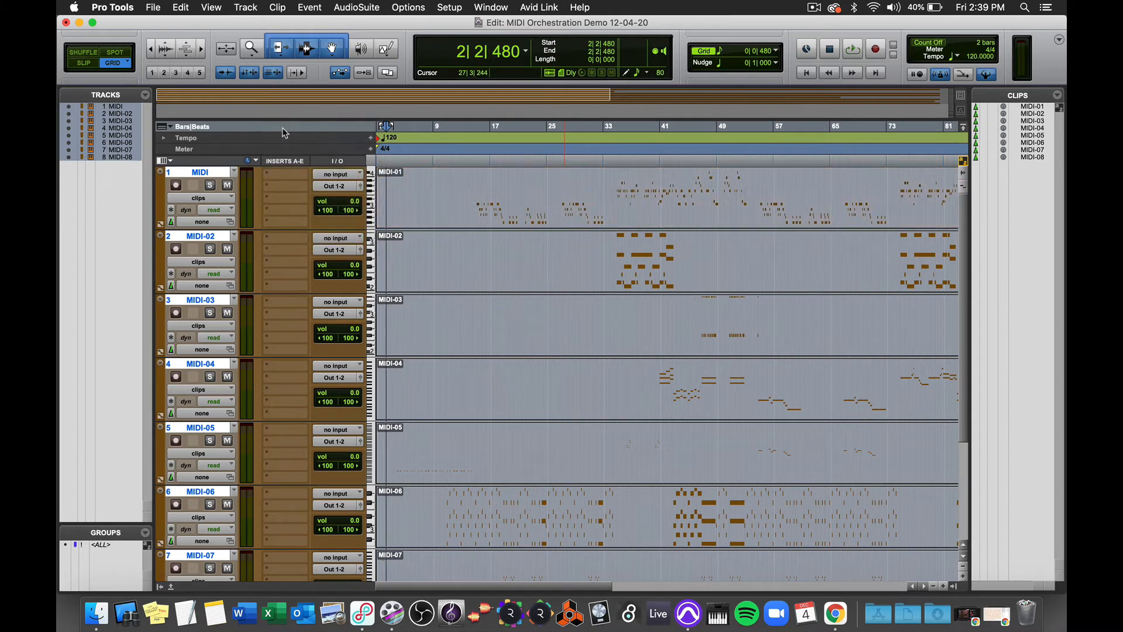
# Insert the Mini Grand (stereo) instrument in the MIDI track's first empty slot and move its window below the timeline ruler
pyautogui.click(275, 173)
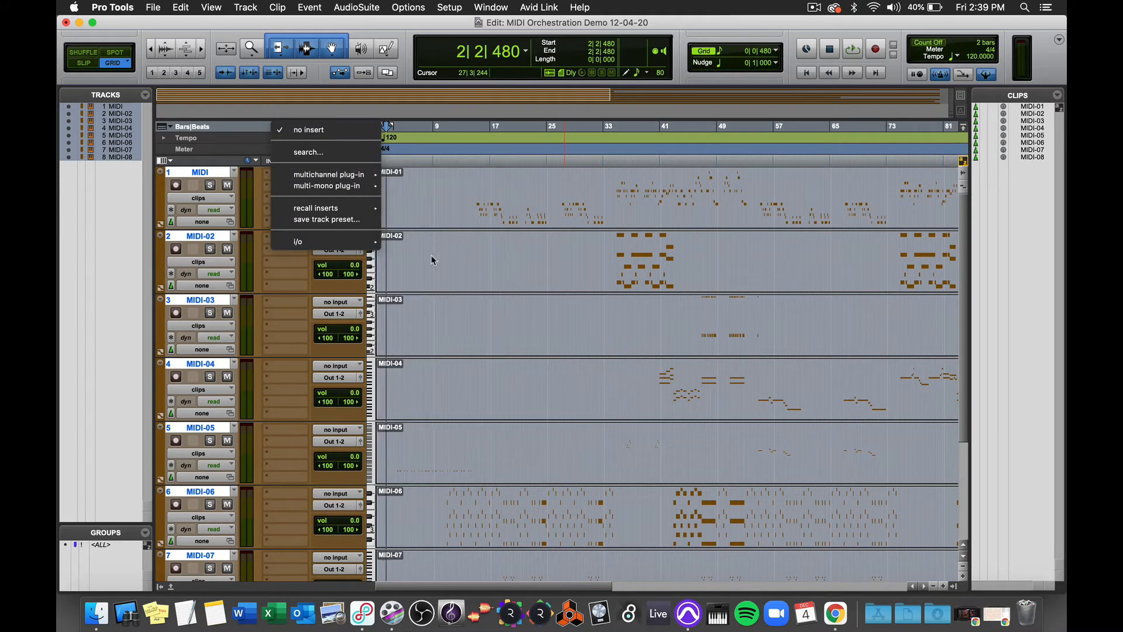
pyautogui.moveTo(350, 174)
pyautogui.moveTo(432, 290)
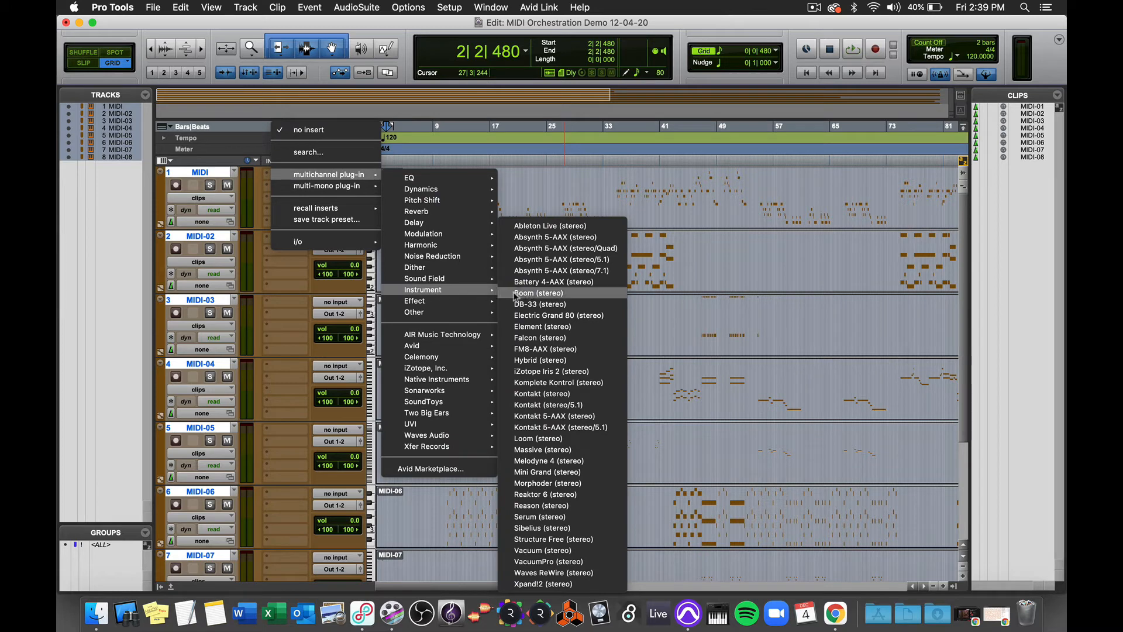
pyautogui.click(547, 472)
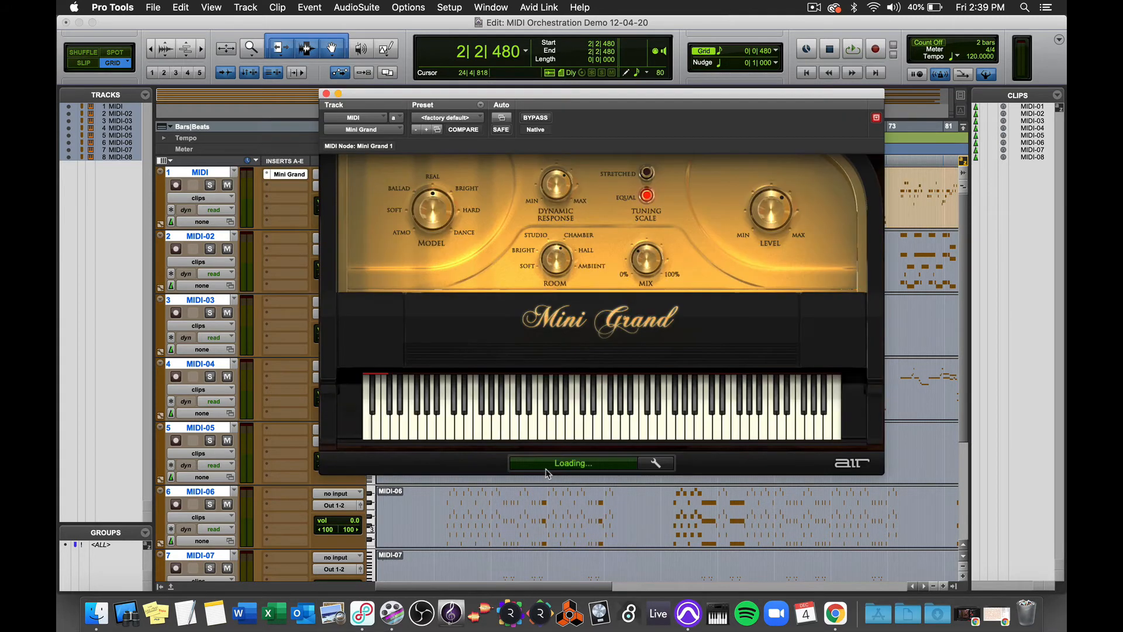
pyautogui.moveTo(483, 94); pyautogui.dragTo(473, 130)
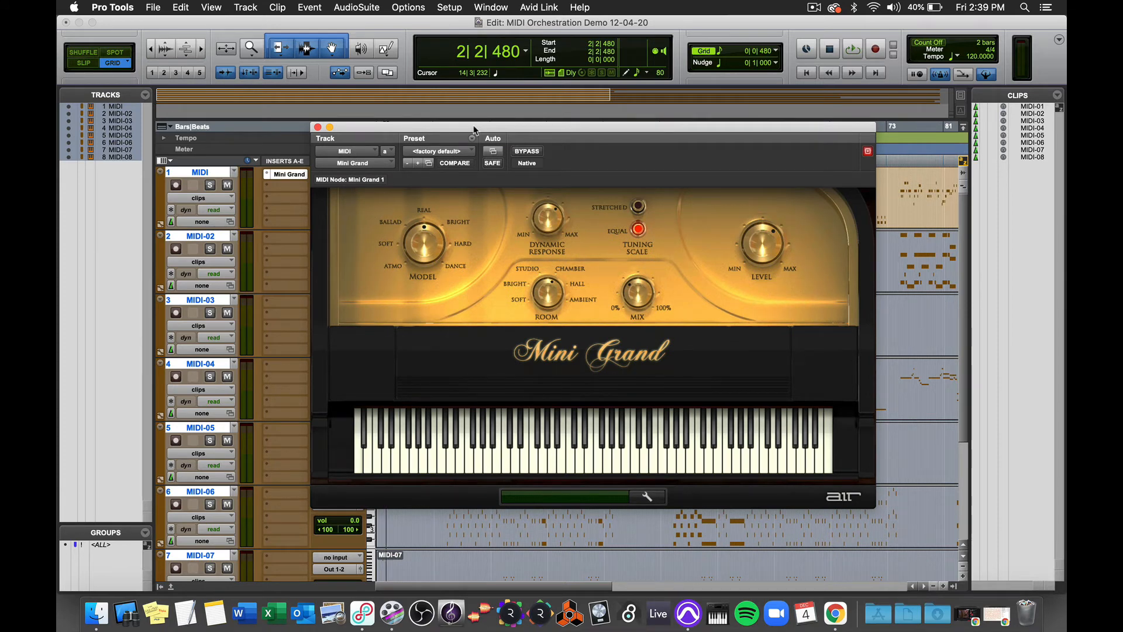
pyautogui.moveTo(474, 130); pyautogui.dragTo(452, 177)
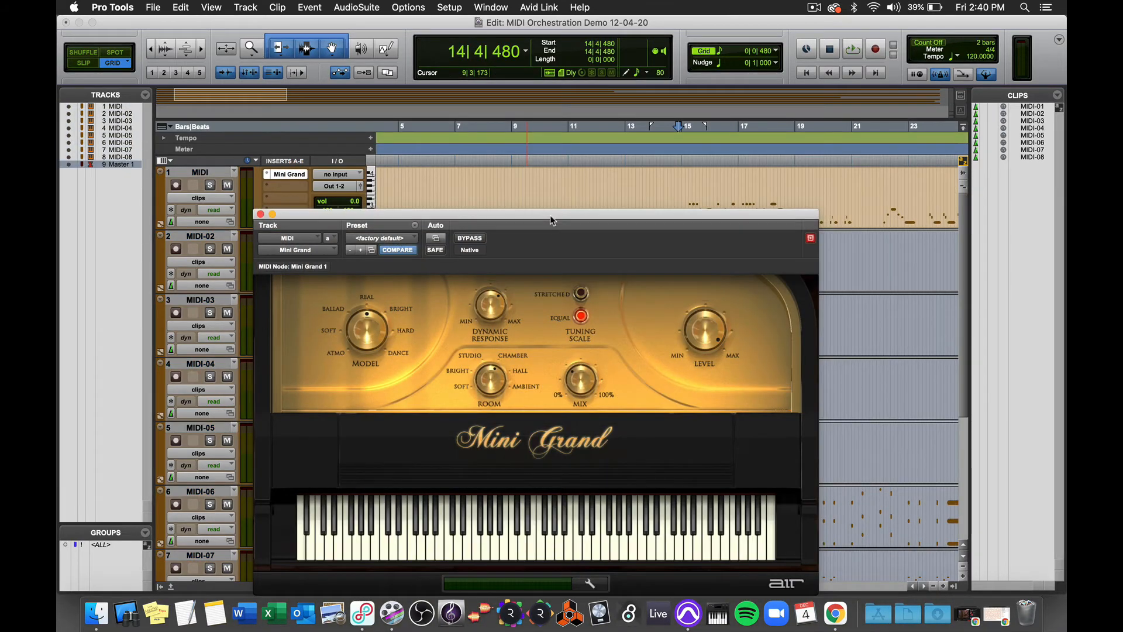
# Move the Mini Grand window clear of the first track and play that track's melody from bar 15
pyautogui.moveTo(556, 214); pyautogui.dragTo(660, 257)
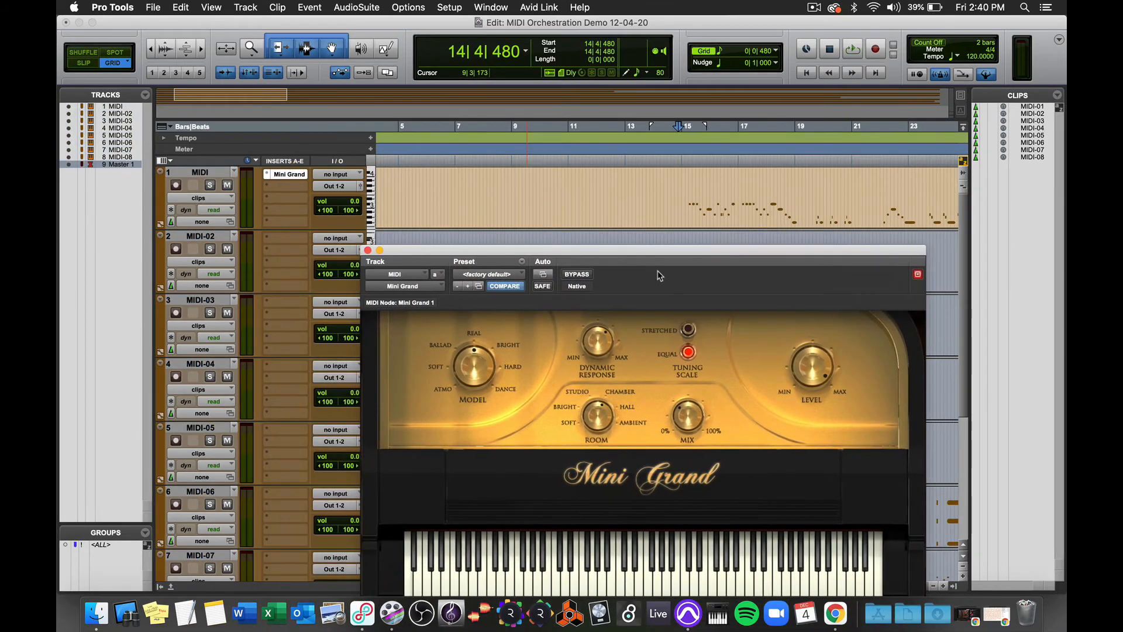
pyautogui.click(683, 188)
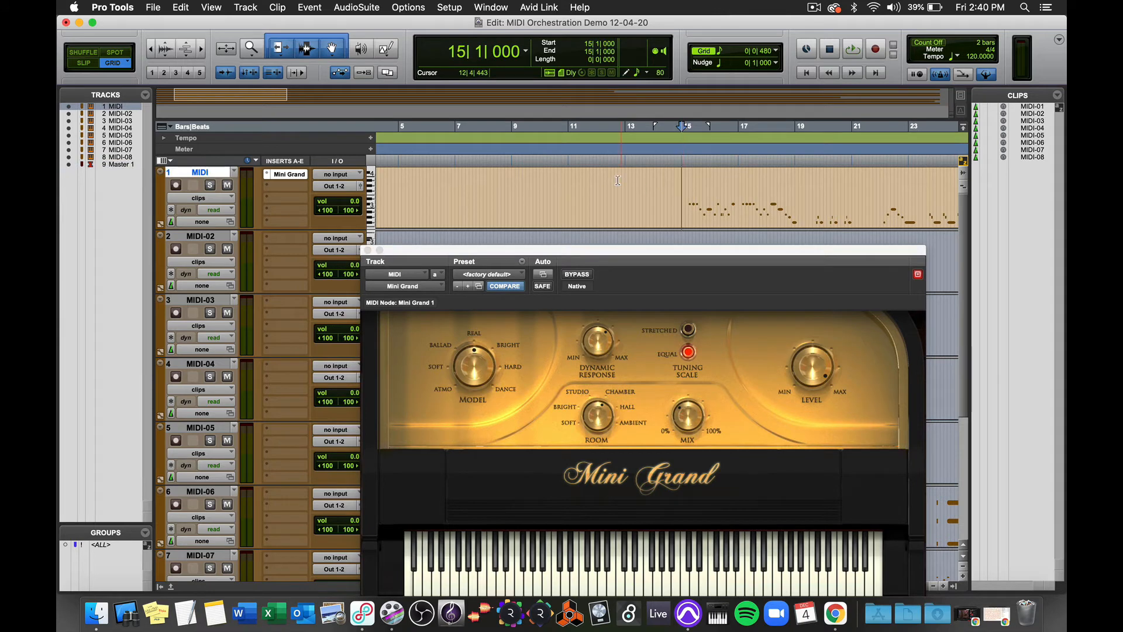
pyautogui.press('space')
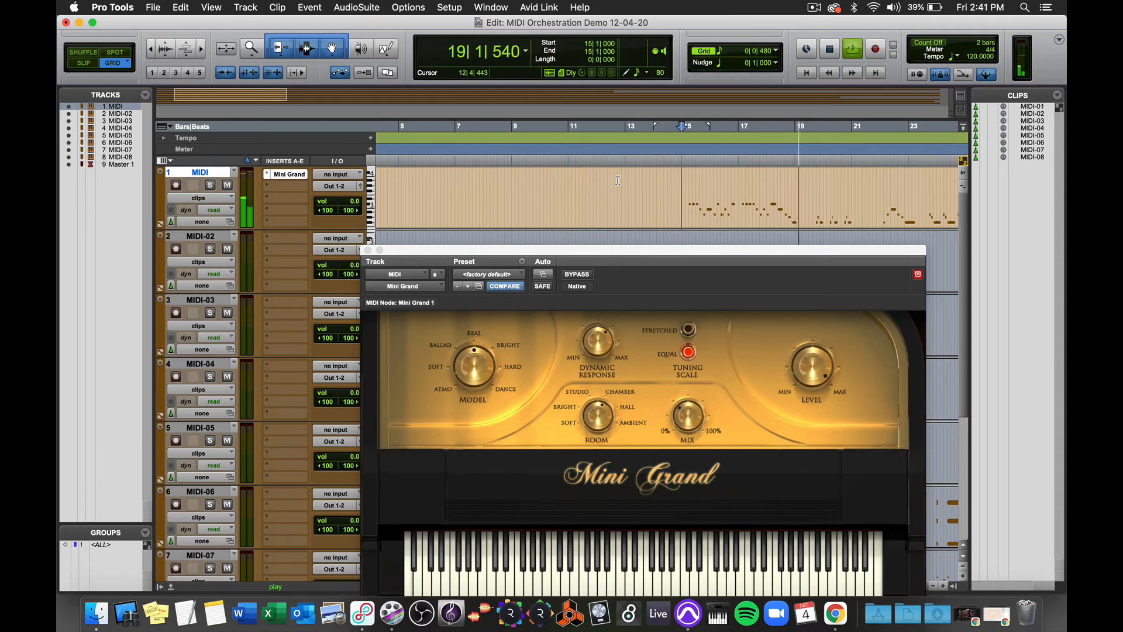
pyautogui.press('space')
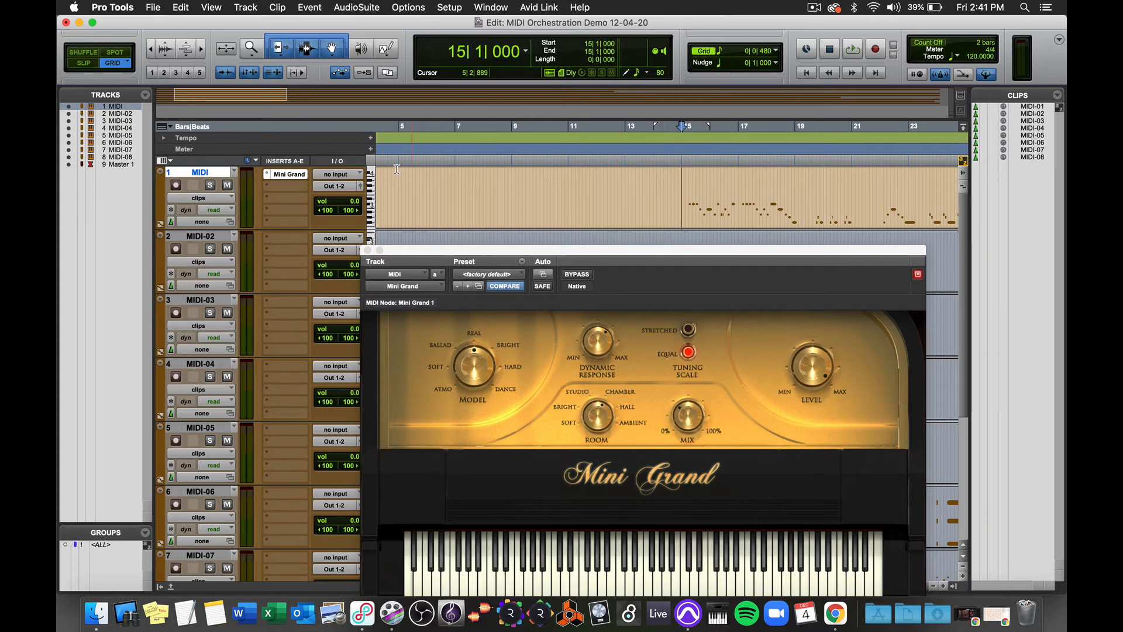
# Rename the first MIDI track as Lead Melody and close the Mini Grand window
pyautogui.doubleClick(205, 174)
pyautogui.write('Lead')
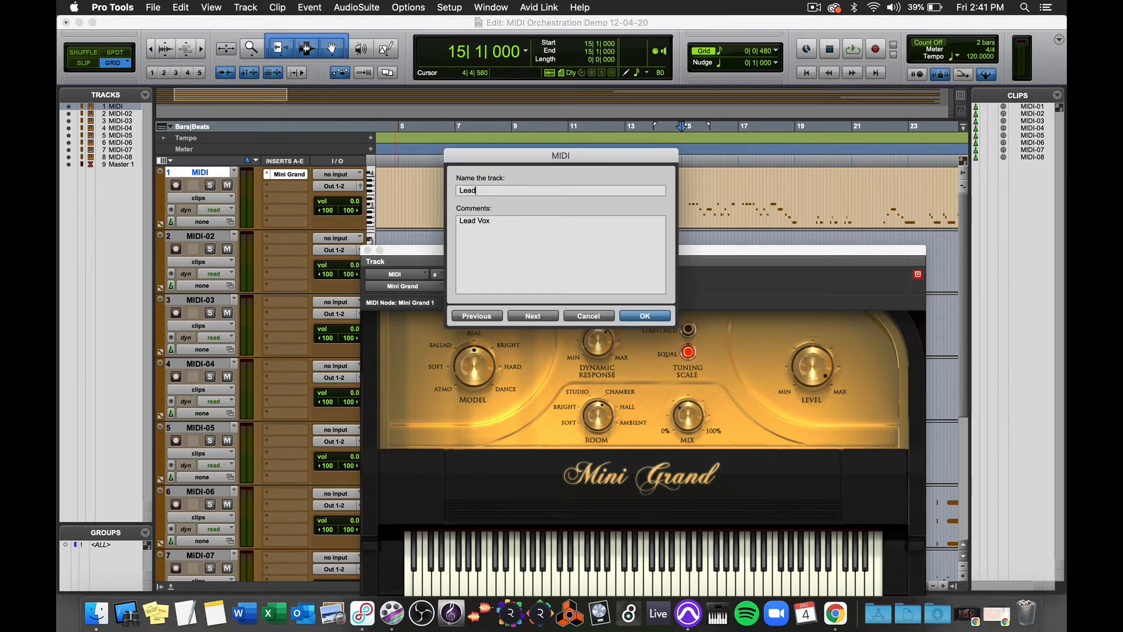
pyautogui.write(' Melody')
pyautogui.press('Return')
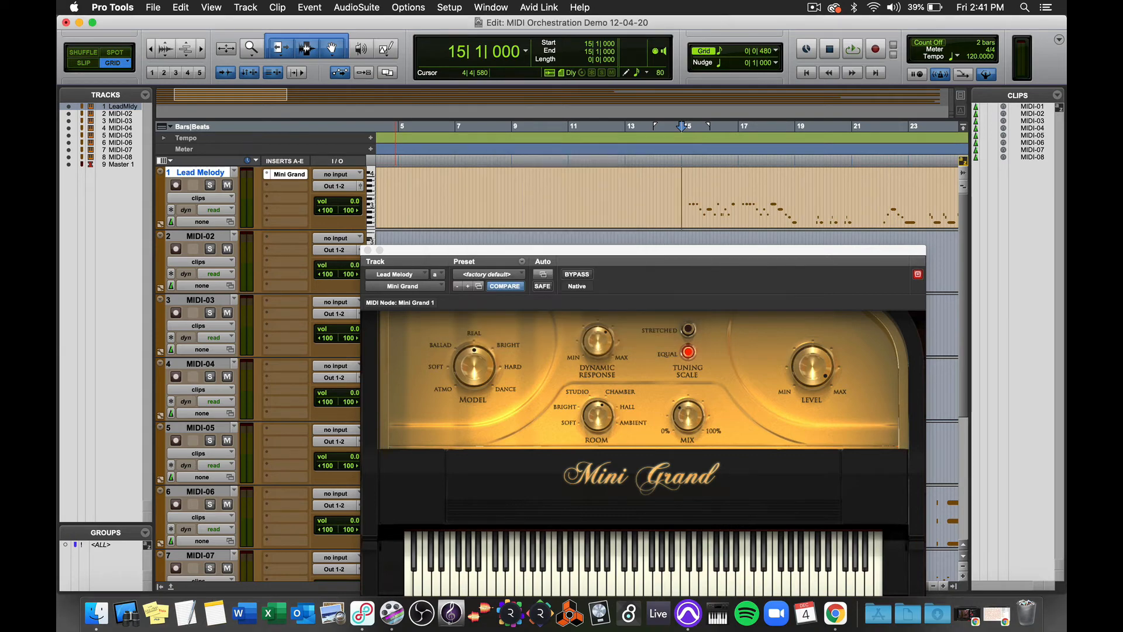
pyautogui.click(367, 250)
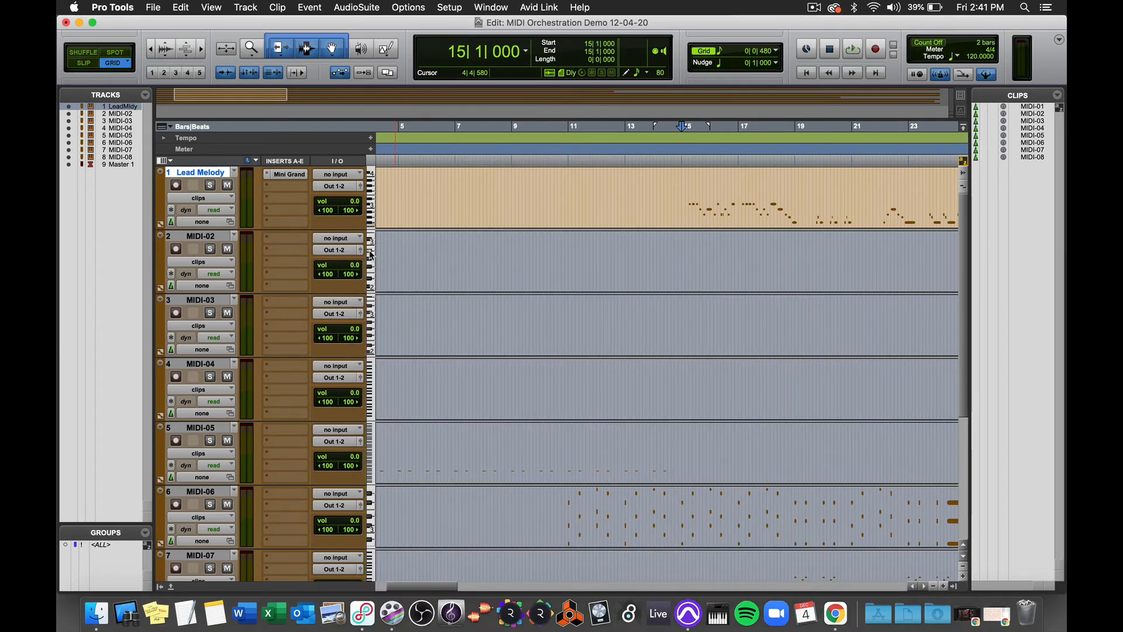
# Move the Mini Grand insert from the Lead Melody track to the first insert slot of MIDI-02
pyautogui.press('r')
pyautogui.press('r')
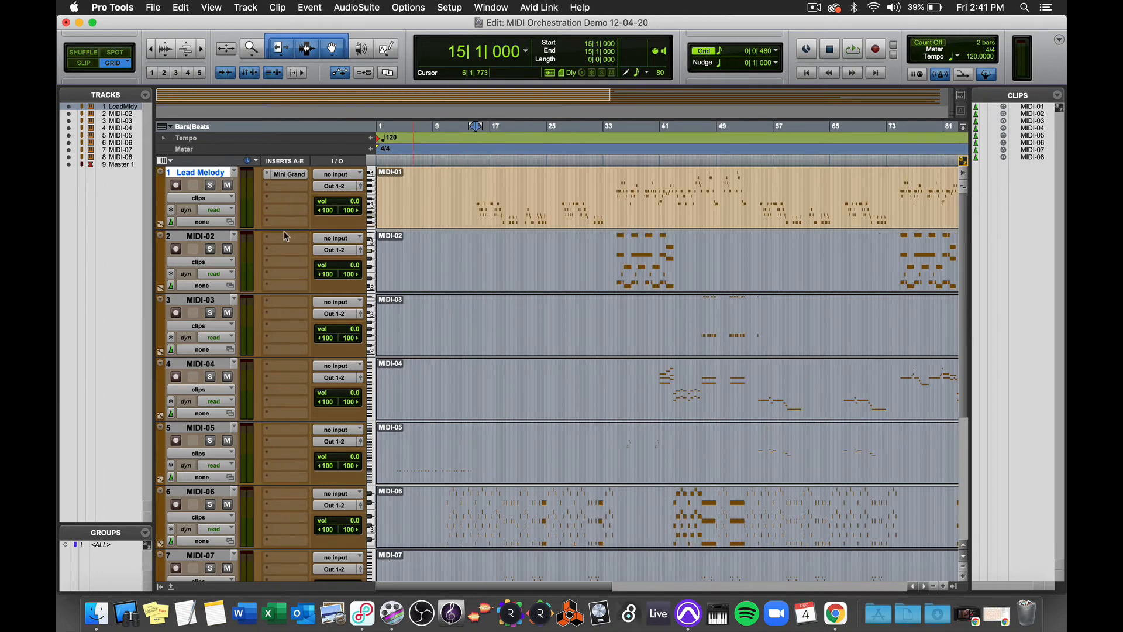
pyautogui.moveTo(283, 237); pyautogui.dragTo(285, 239)
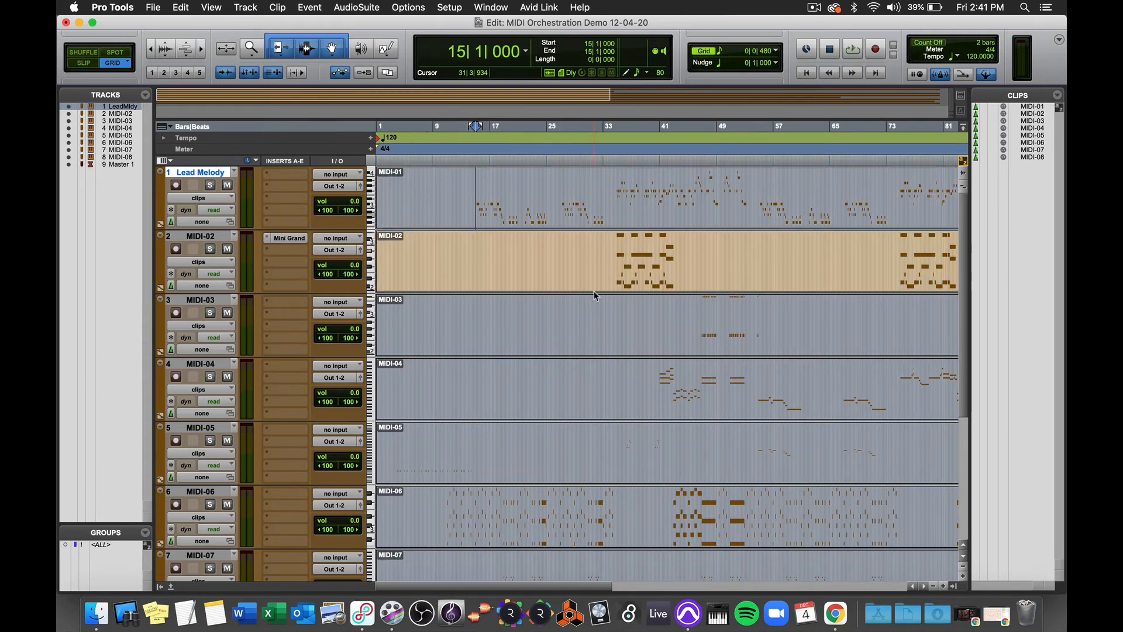
# Play the MIDI-02 track from 34|2|480, just before its first notes, and stop playback
pyautogui.click(612, 240)
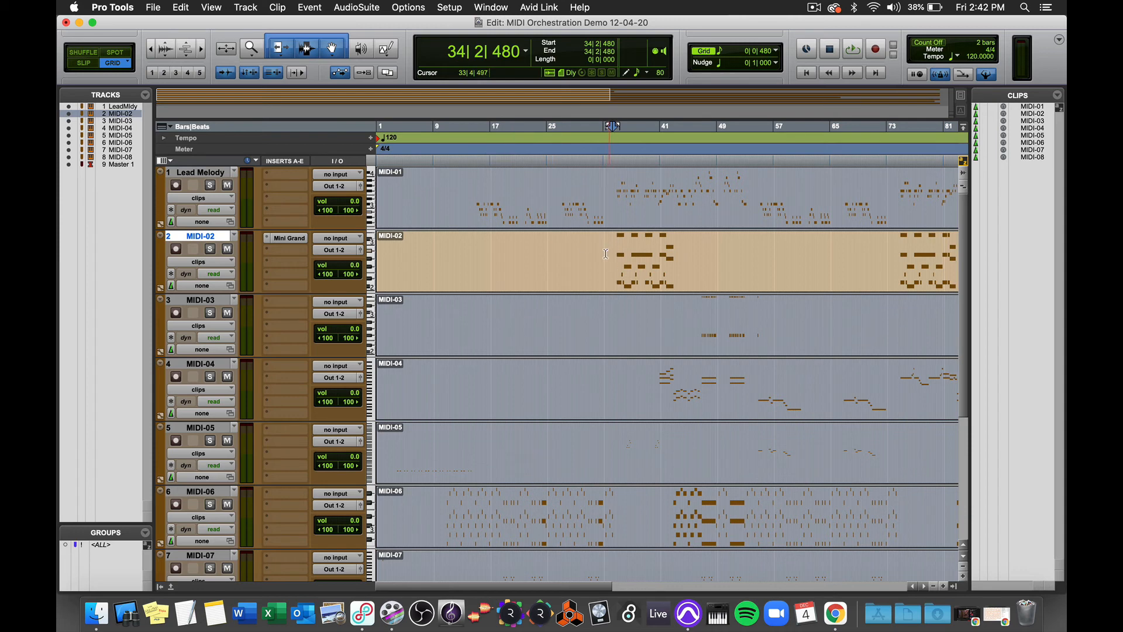
pyautogui.press('space')
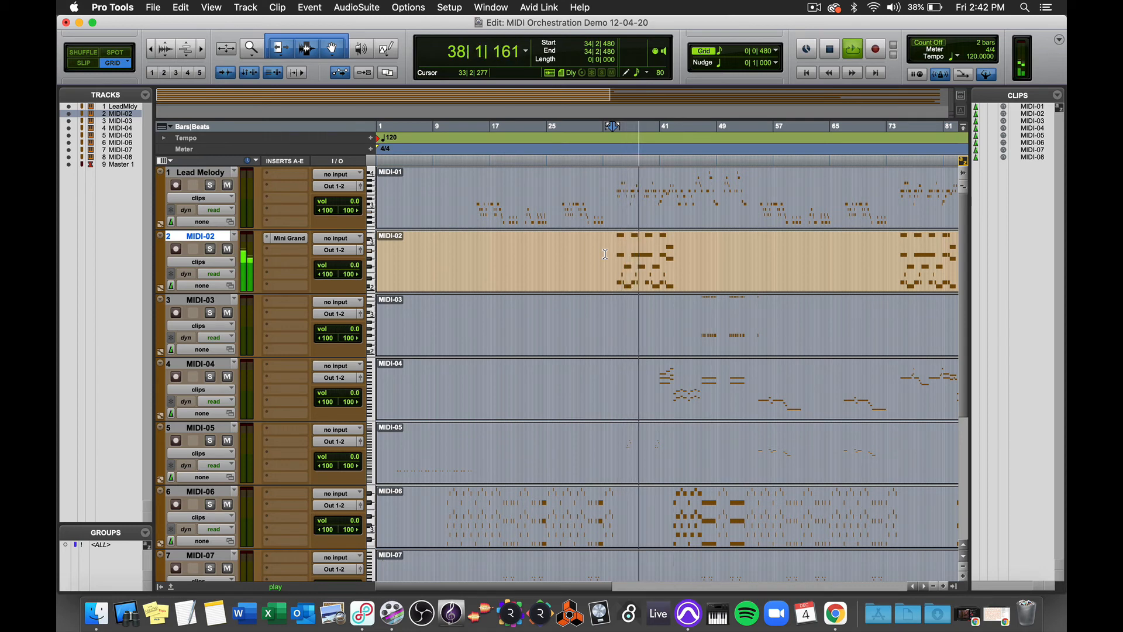
pyautogui.press('space')
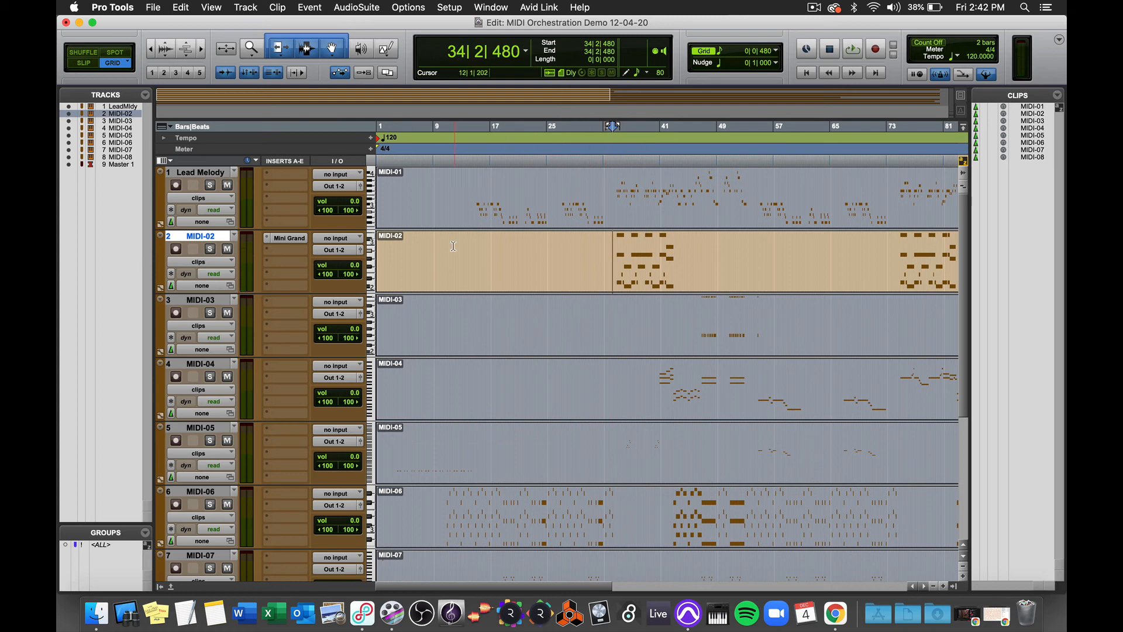
# Rename the MIDI-02 track as Counter
pyautogui.doubleClick(210, 237)
pyautogui.write('C')
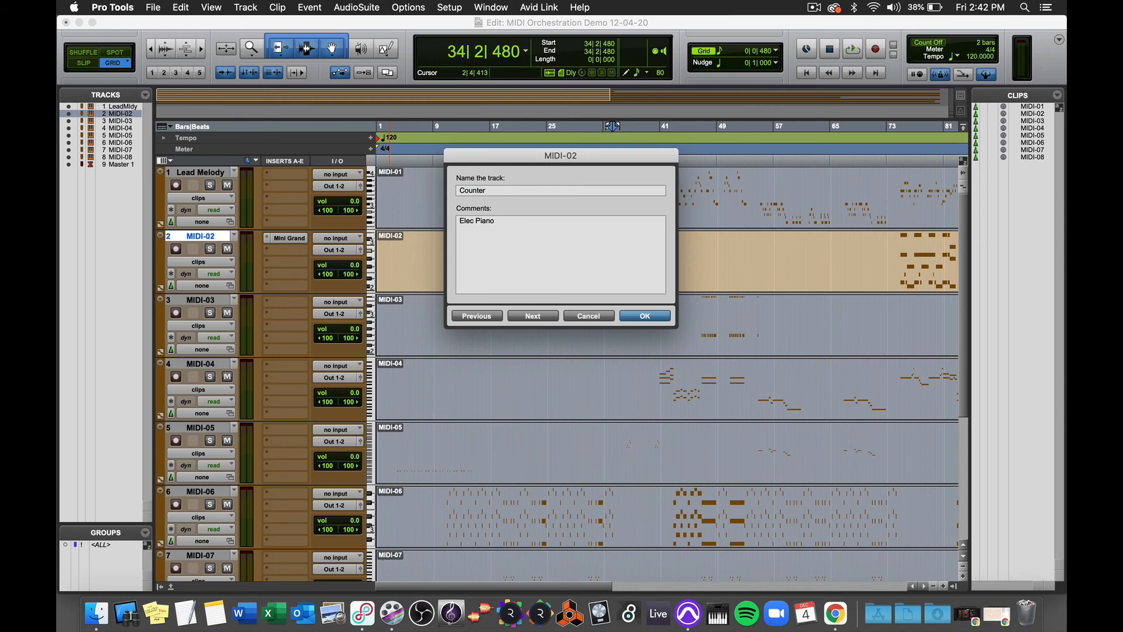
pyautogui.write('ounter')
pyautogui.press('Return')
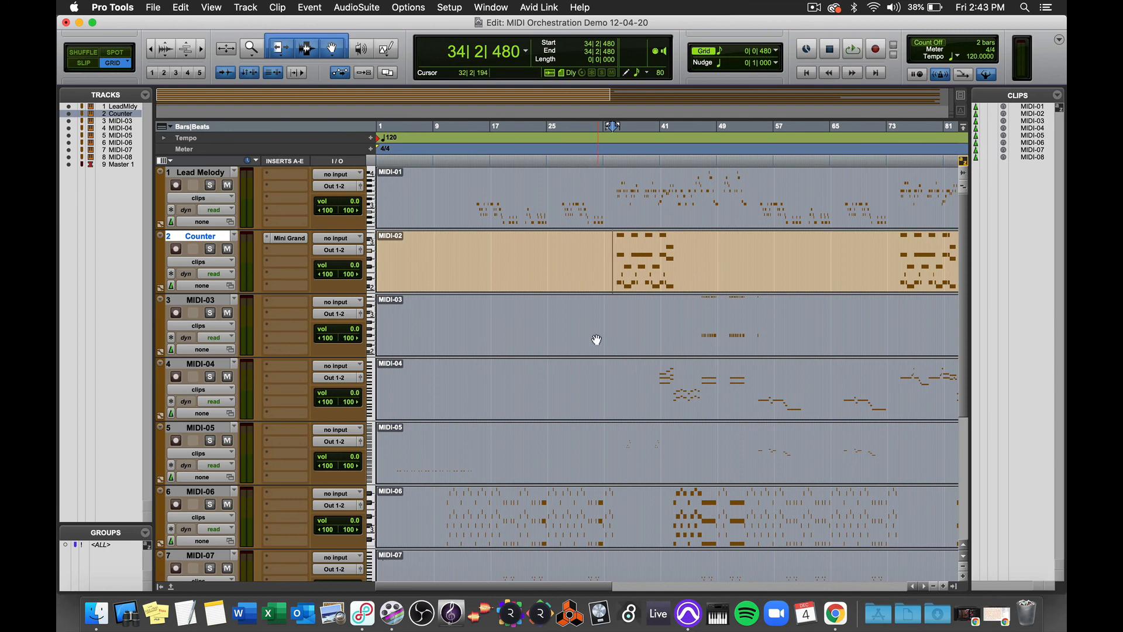
pyautogui.scroll(-3, 596, 339)
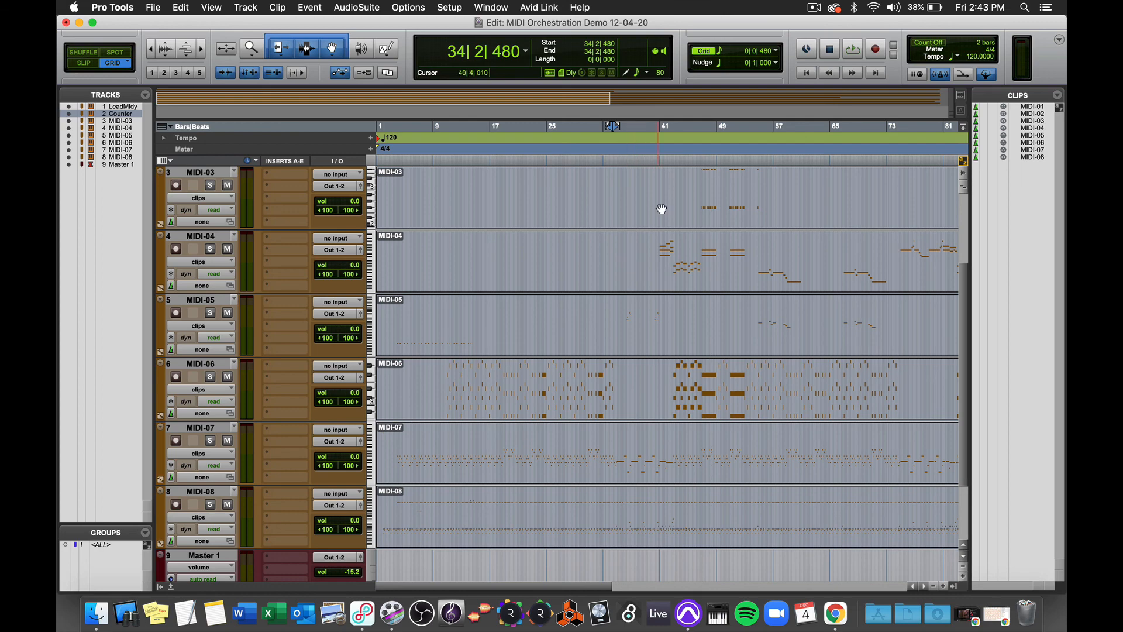
pyautogui.scroll(-2, 646, 282)
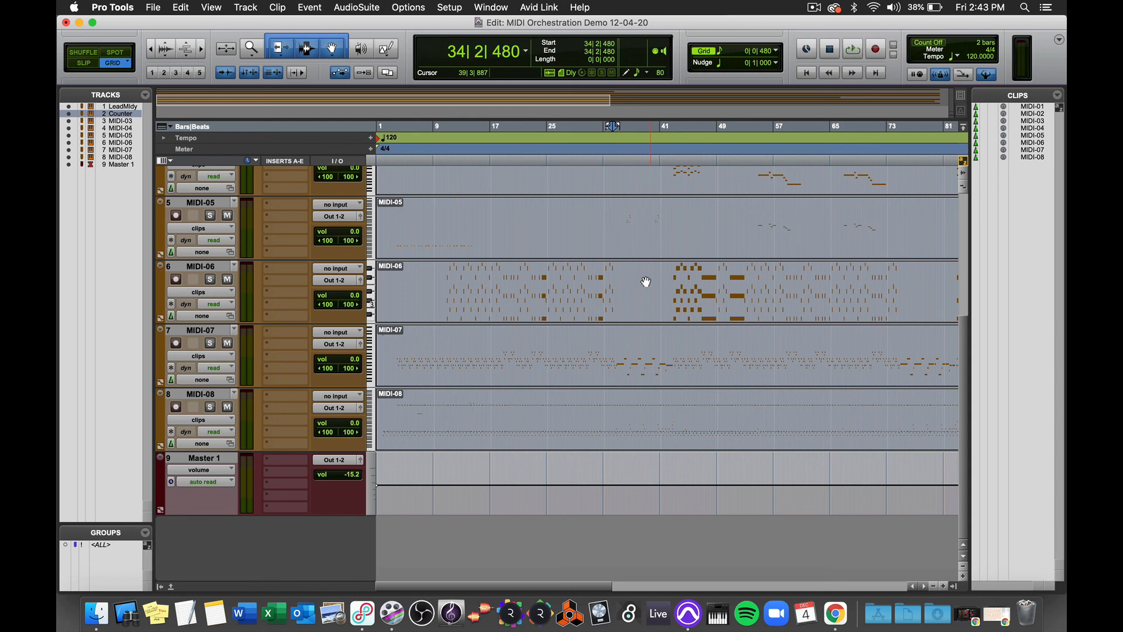
pyautogui.scroll(6, 314, 225)
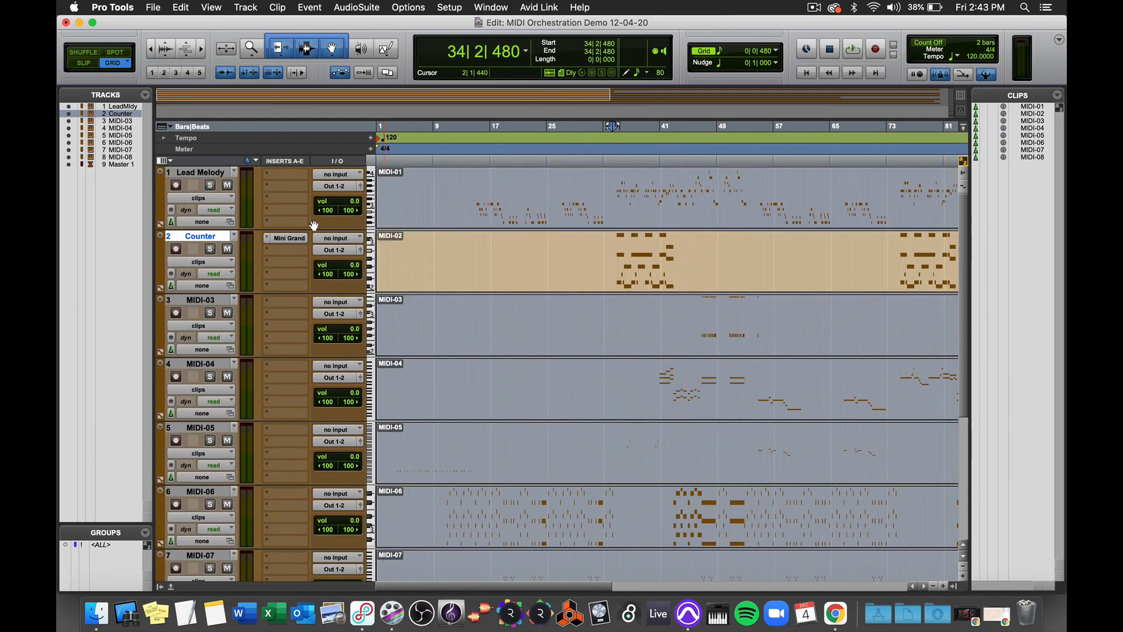